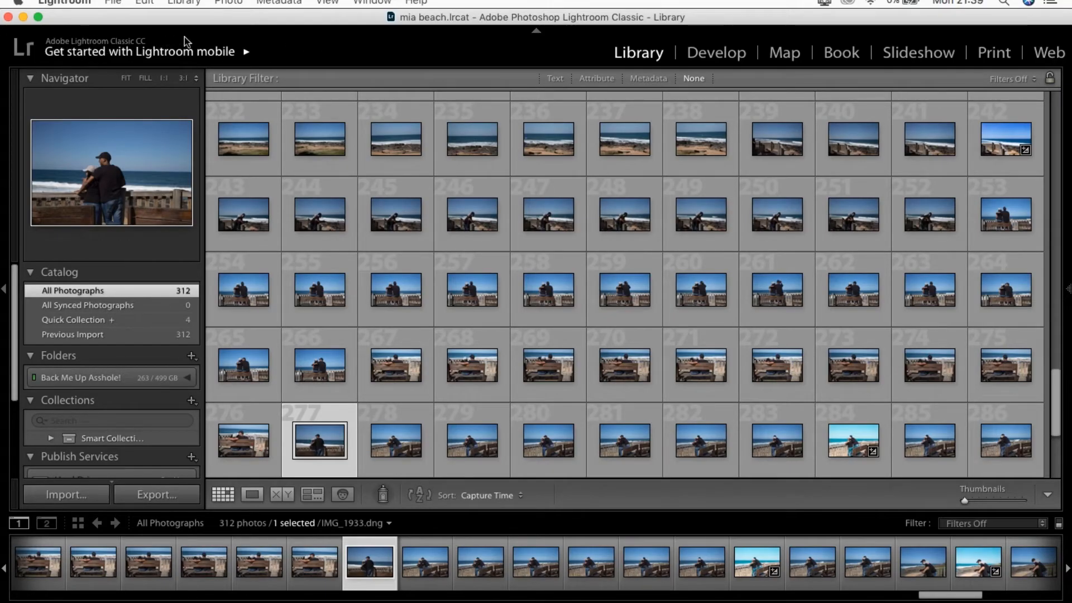
Open the selected photo IMG_1933.dng in the Develop module and inspect the couple, the sea and the fence up close.
{"action": "left_click", "coordinate": [723, 54]}
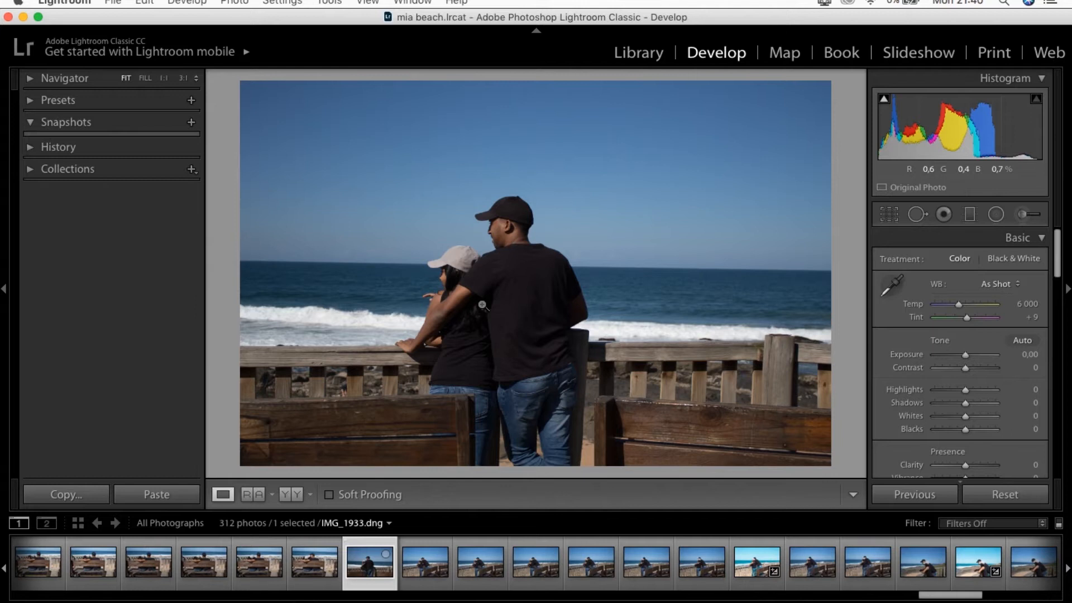
{"action": "left_click", "coordinate": [481, 305]}
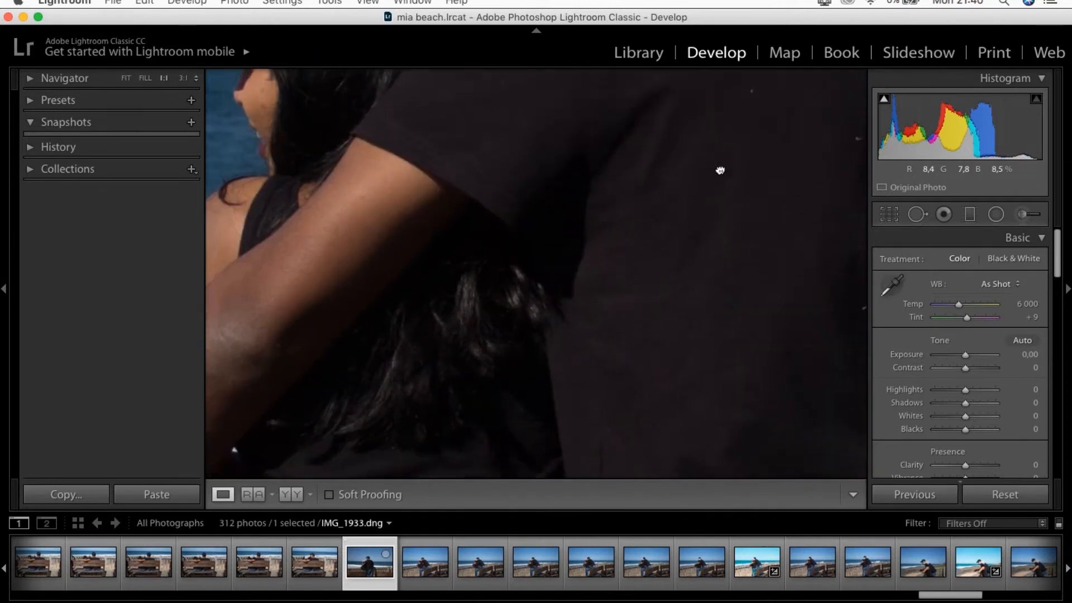
{"action": "left_click_drag", "start_coordinate": [721, 170], "coordinate": [440, 260]}
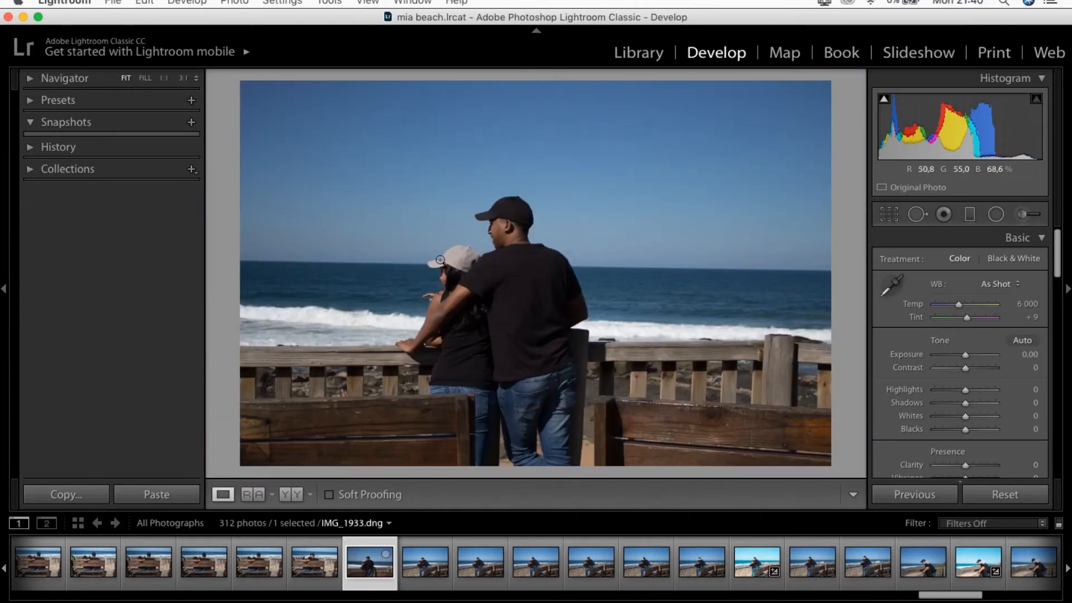
{"action": "left_click", "coordinate": [445, 314]}
{"action": "left_click", "coordinate": [445, 314]}
{"action": "left_click", "coordinate": [600, 322]}
{"action": "left_click", "coordinate": [600, 322]}
{"action": "left_click", "coordinate": [698, 337]}
{"action": "left_click_drag", "start_coordinate": [696, 401], "coordinate": [627, 239]}
{"action": "left_click", "coordinate": [627, 240]}
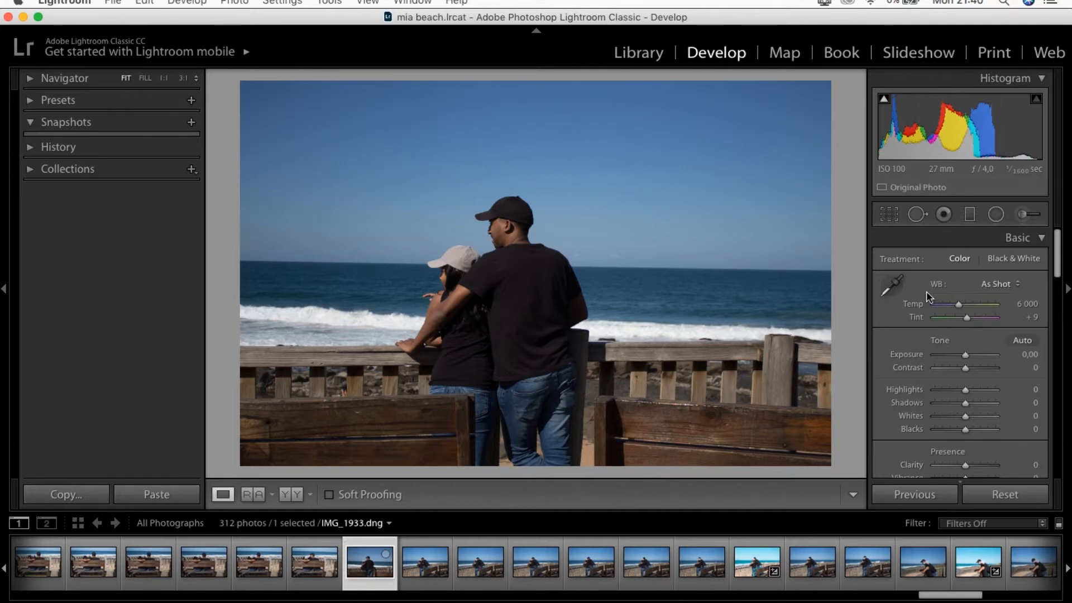
Try a custom white balance with the temperature at 8248 and the tint at -64.
{"action": "scroll", "coordinate": [1004, 289], "scroll_direction": "down", "scroll_amount": 5}
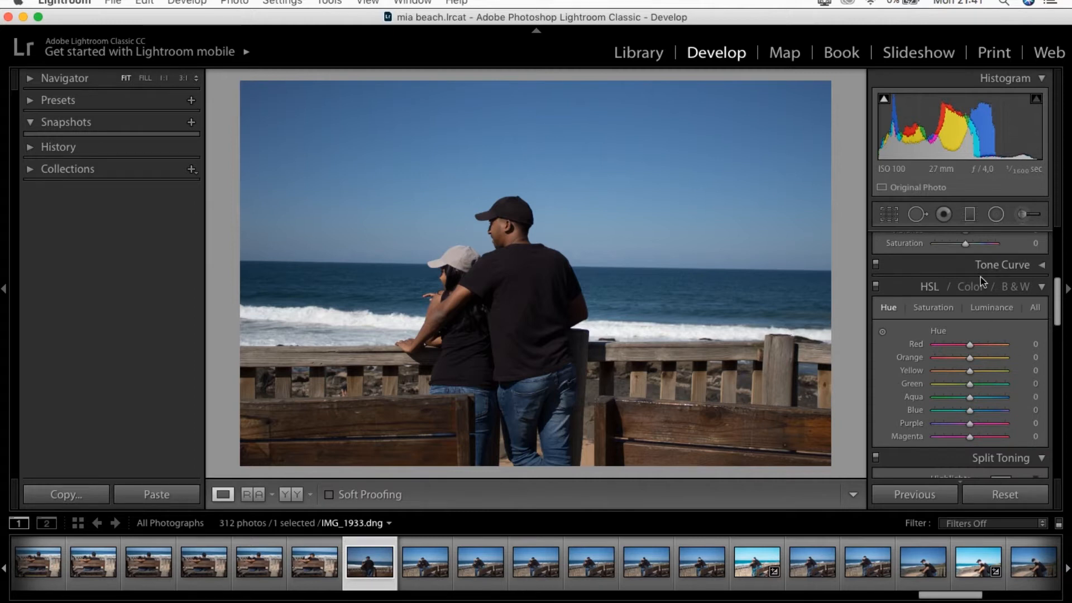
{"action": "scroll", "coordinate": [980, 277], "scroll_direction": "up", "scroll_amount": 1}
{"action": "scroll", "coordinate": [989, 285], "scroll_direction": "up", "scroll_amount": 5}
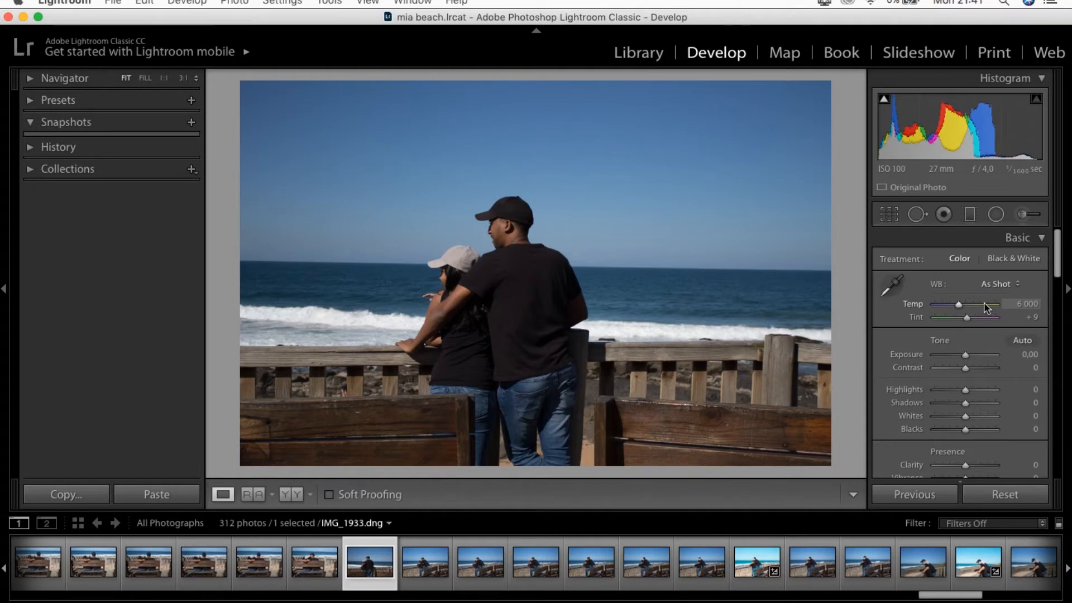
{"action": "left_click", "coordinate": [987, 307]}
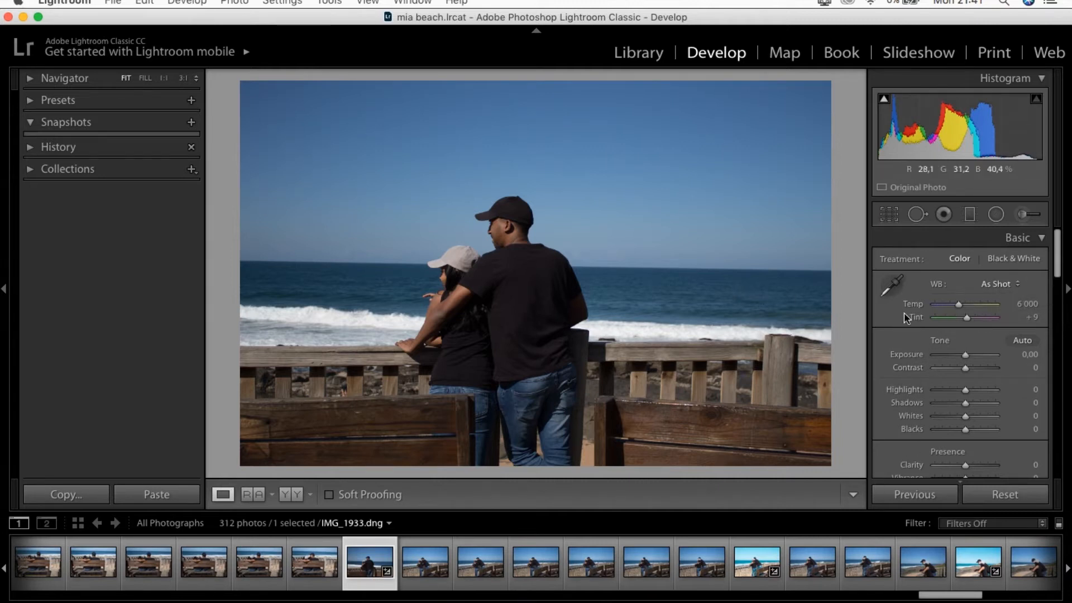
{"action": "mouse_move", "coordinate": [958, 305]}
{"action": "left_mouse_down"}
{"action": "mouse_move", "coordinate": [977, 304]}
{"action": "mouse_move", "coordinate": [950, 318]}
{"action": "mouse_move", "coordinate": [965, 305]}
{"action": "mouse_move", "coordinate": [953, 305]}
{"action": "left_mouse_up"}
{"action": "mouse_move", "coordinate": [950, 318]}
{"action": "left_mouse_down"}
{"action": "mouse_move", "coordinate": [972, 305]}
{"action": "mouse_move", "coordinate": [955, 323]}
{"action": "left_mouse_up"}
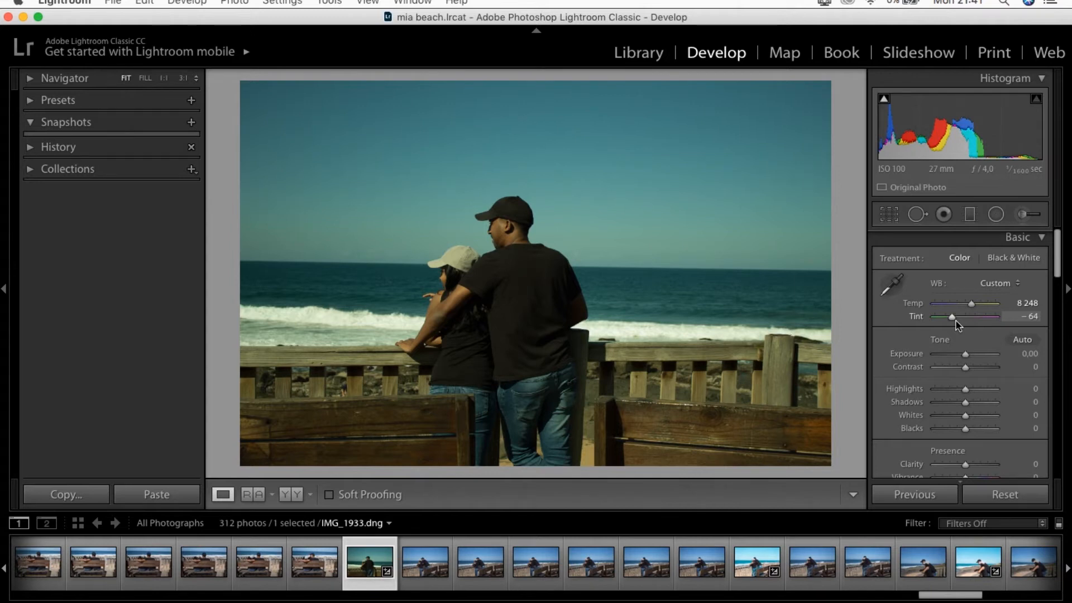
Try the Auto white balance preset and settle on Daylight.
{"action": "left_click", "coordinate": [1007, 284]}
{"action": "left_click", "coordinate": [1013, 235]}
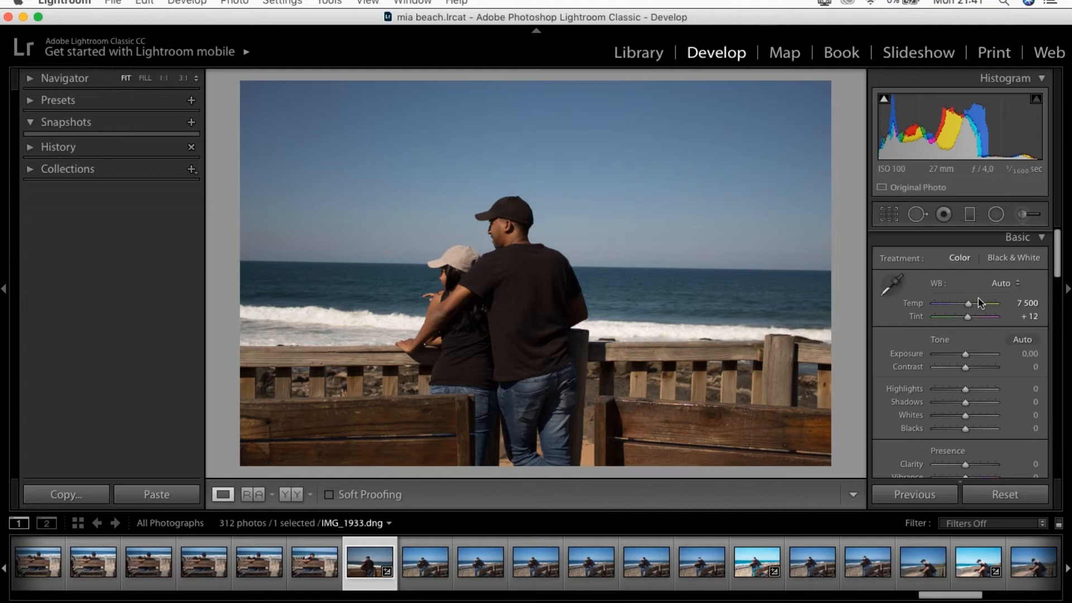
{"action": "left_click", "coordinate": [1000, 283]}
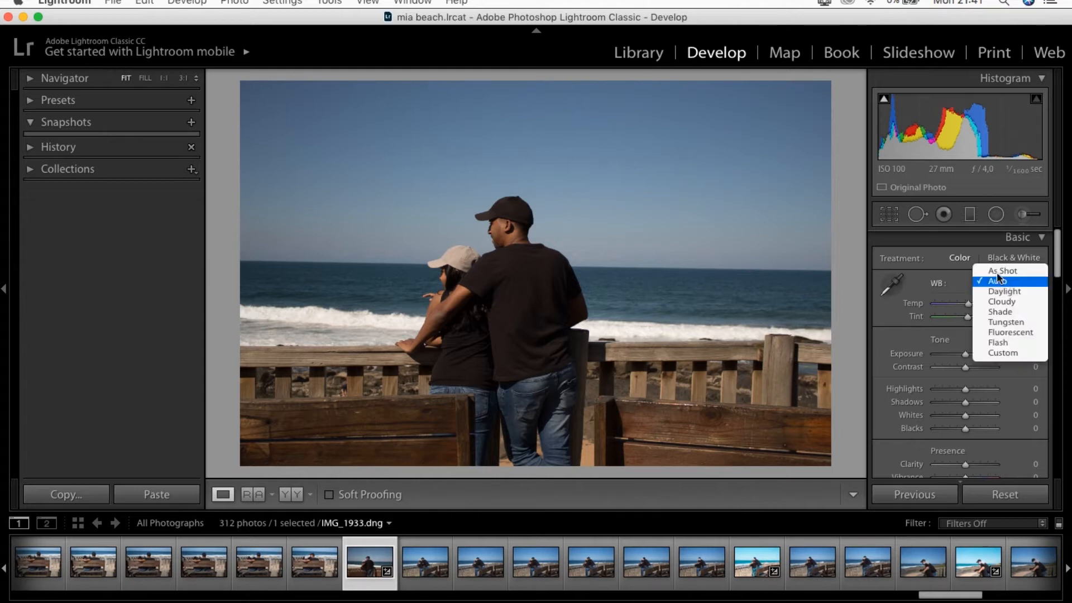
{"action": "left_click", "coordinate": [998, 291]}
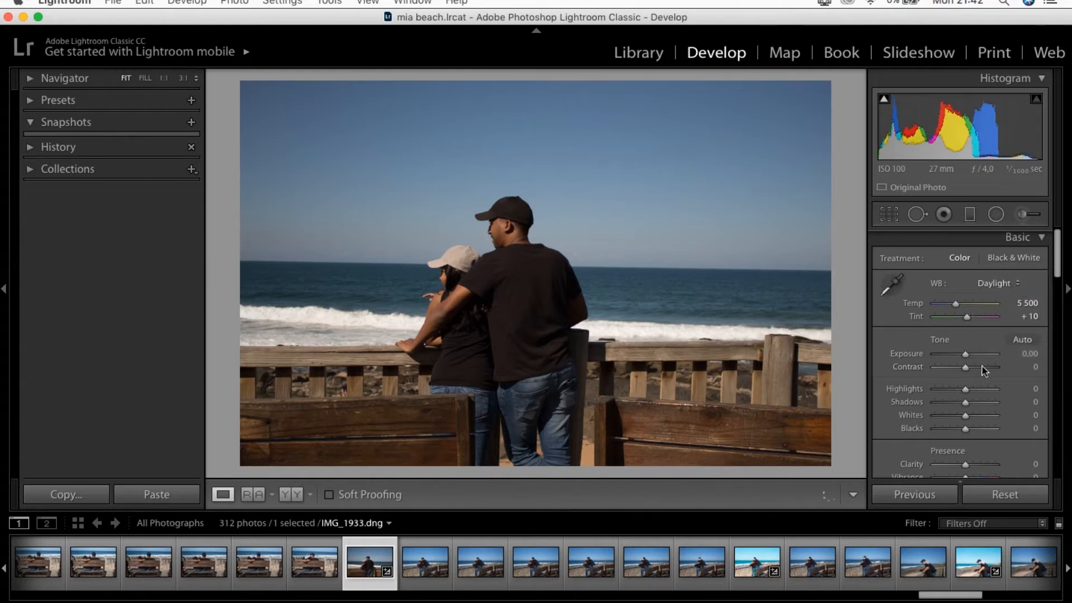
Try manual tone values: exposure -0.65, contrast -29, highlights +6, shadows -47, whites +27 and blacks -42.
{"action": "scroll", "coordinate": [1005, 378], "scroll_direction": "down", "scroll_amount": 2}
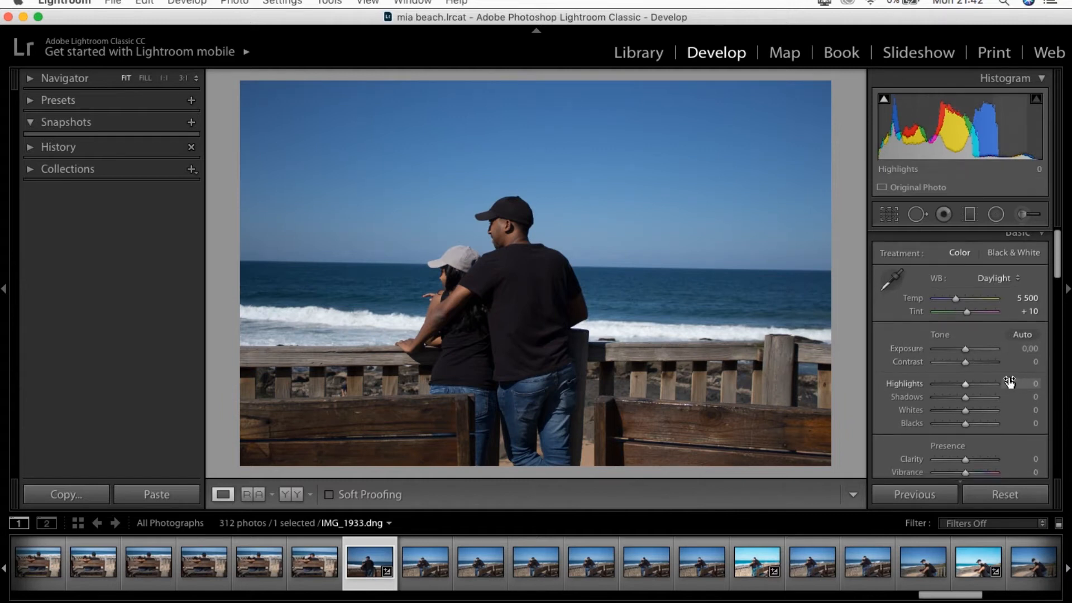
{"action": "scroll", "coordinate": [990, 389], "scroll_direction": "down", "scroll_amount": 2}
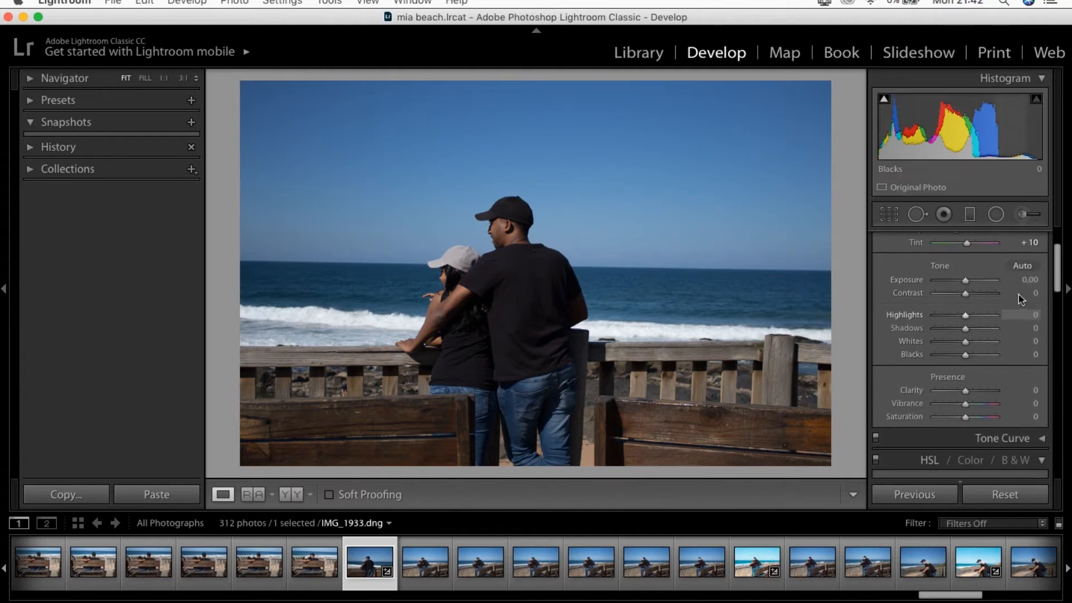
{"action": "left_click_drag", "start_coordinate": [966, 280], "coordinate": [952, 316]}
{"action": "left_click_drag", "start_coordinate": [983, 281], "coordinate": [966, 280]}
{"action": "left_click_drag", "start_coordinate": [970, 330], "coordinate": [960, 279]}
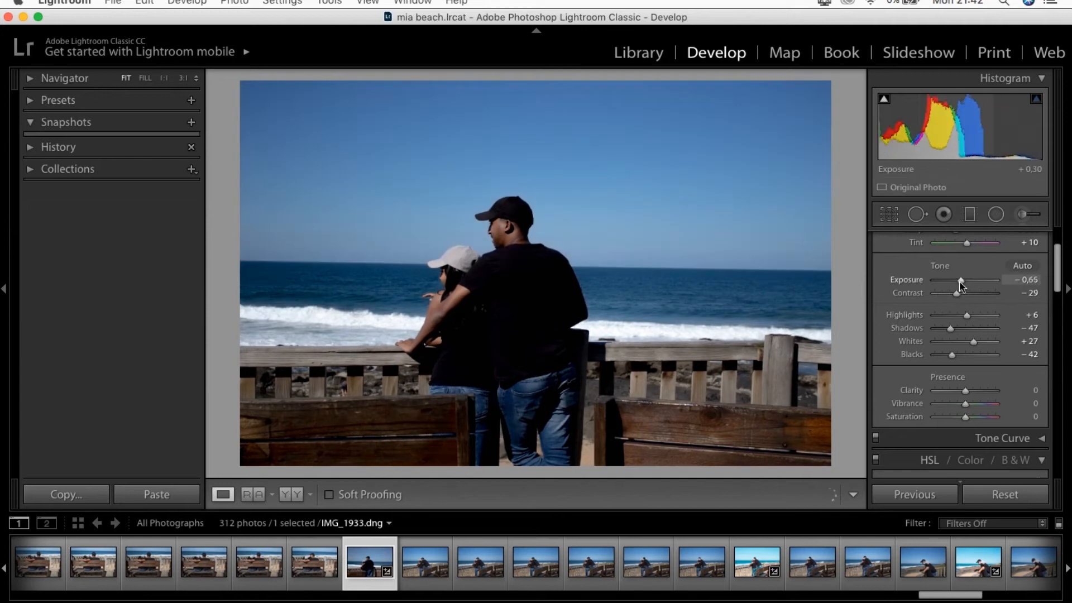
Apply automatic tone adjustments and compare before and after side by side, split and stacked, returning to the single-photo view.
{"action": "left_click", "coordinate": [1017, 267]}
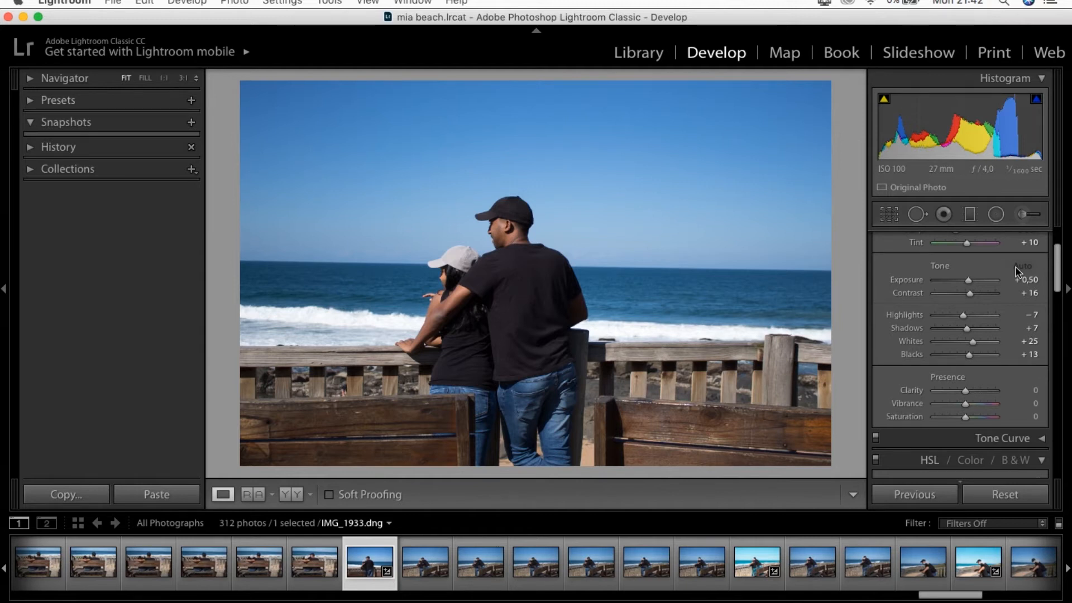
{"action": "left_click", "coordinate": [298, 494]}
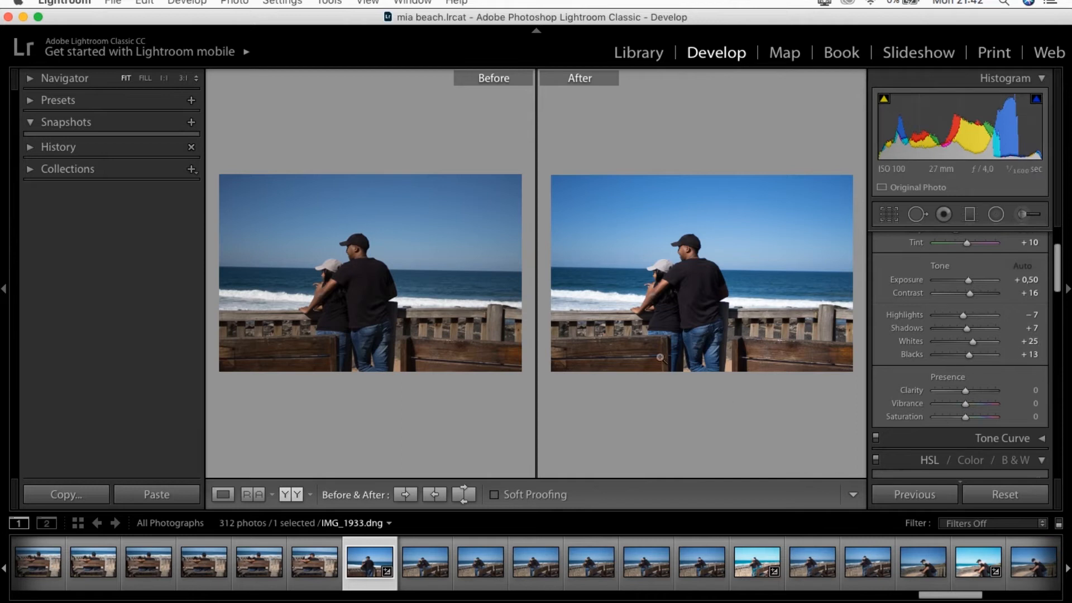
{"action": "left_click", "coordinate": [291, 496]}
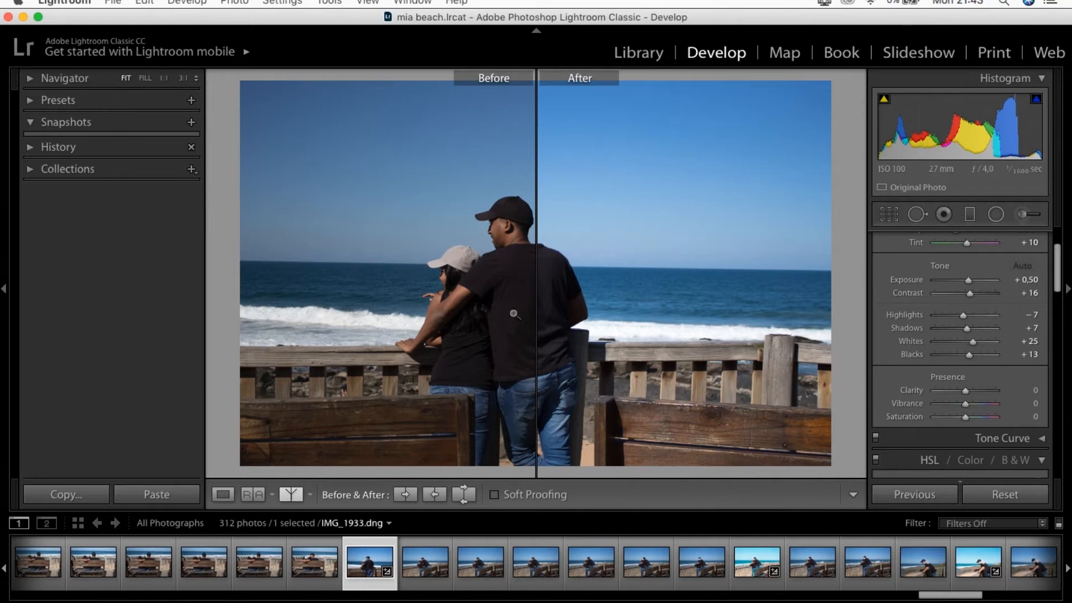
{"action": "left_click", "coordinate": [291, 494]}
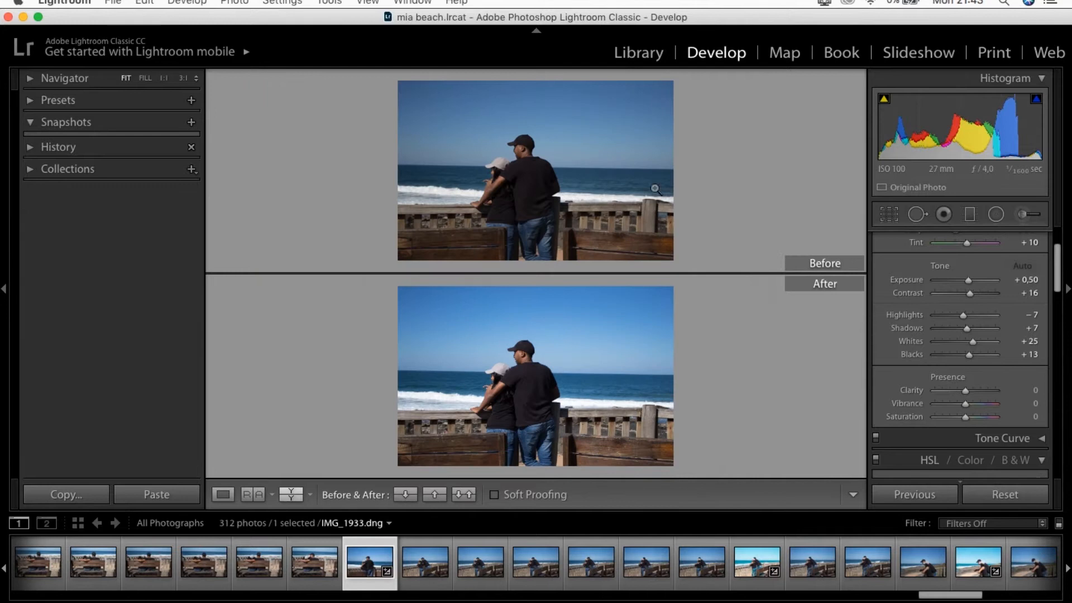
{"action": "left_click", "coordinate": [233, 494]}
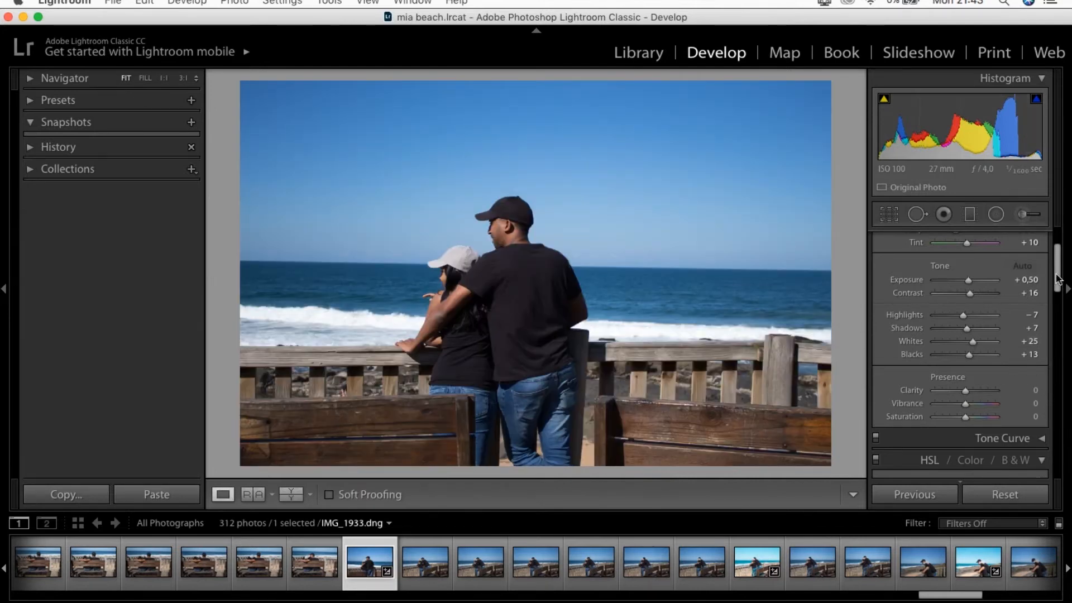
Set the photo's clarity to +11 and its saturation to +18.
{"action": "scroll", "coordinate": [1060, 276], "scroll_direction": "down", "scroll_amount": 2}
{"action": "scroll", "coordinate": [1062, 280], "scroll_direction": "down", "scroll_amount": 1}
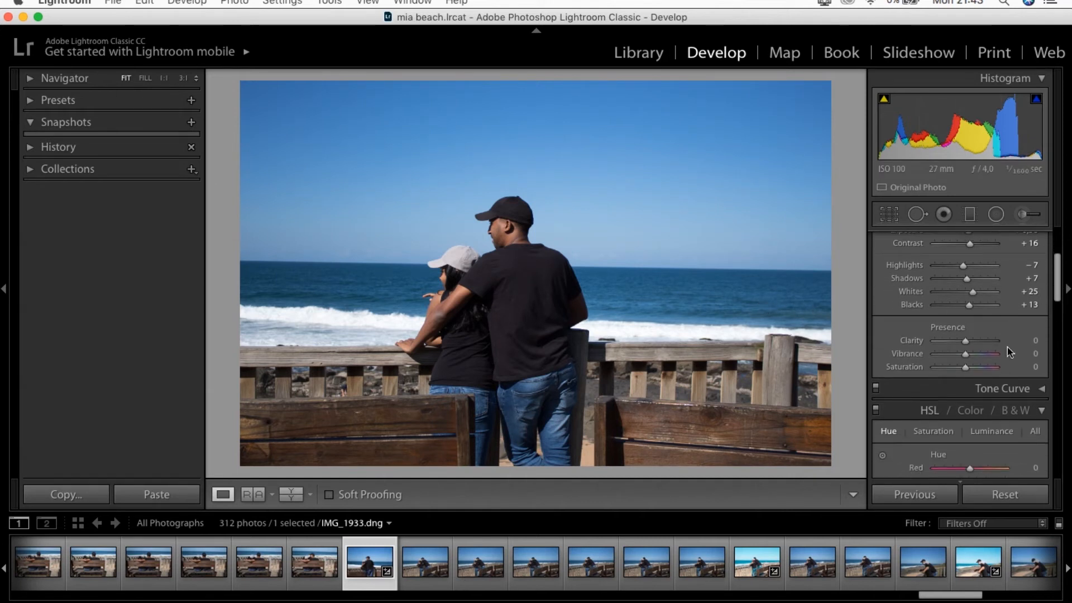
{"action": "left_click_drag", "start_coordinate": [967, 340], "coordinate": [971, 370]}
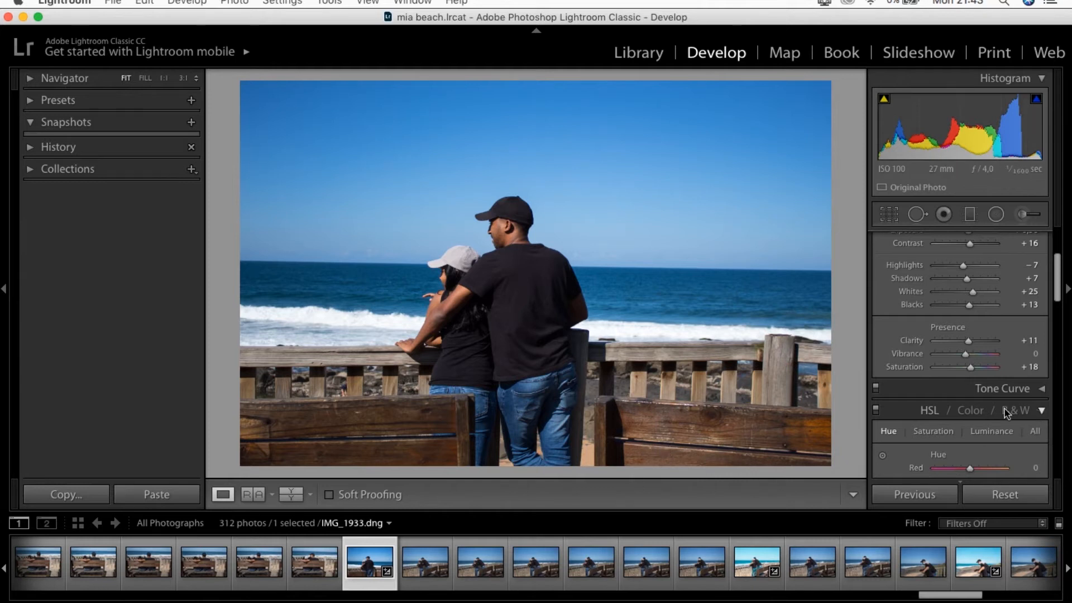
Keep the Daylight white balance, try an exposure of -0.10, and restore the automatic tone values.
{"action": "scroll", "coordinate": [969, 346], "scroll_direction": "up", "scroll_amount": 5}
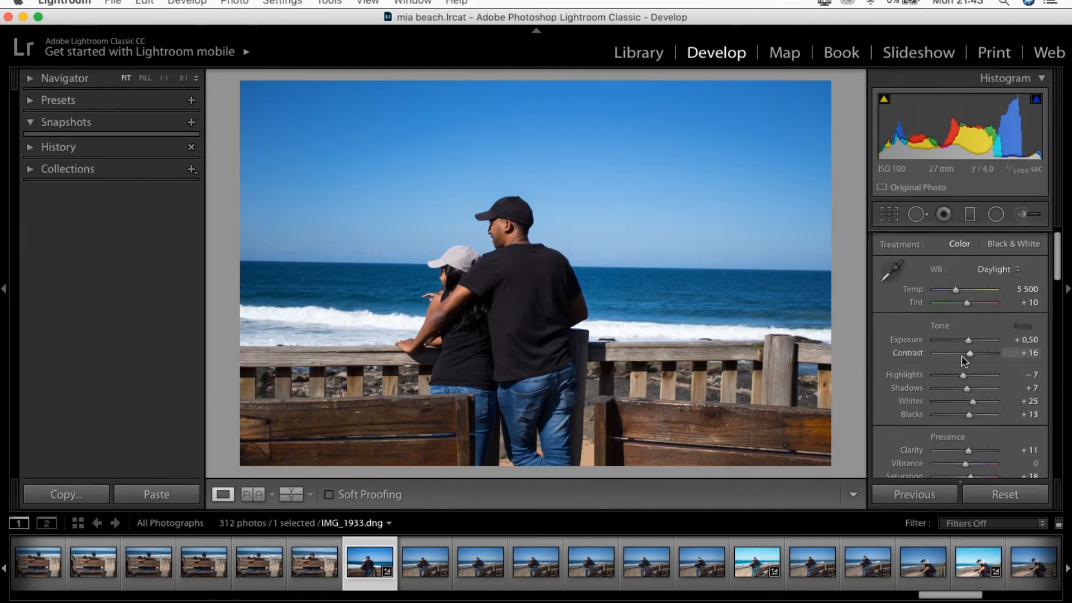
{"action": "left_click", "coordinate": [1000, 283]}
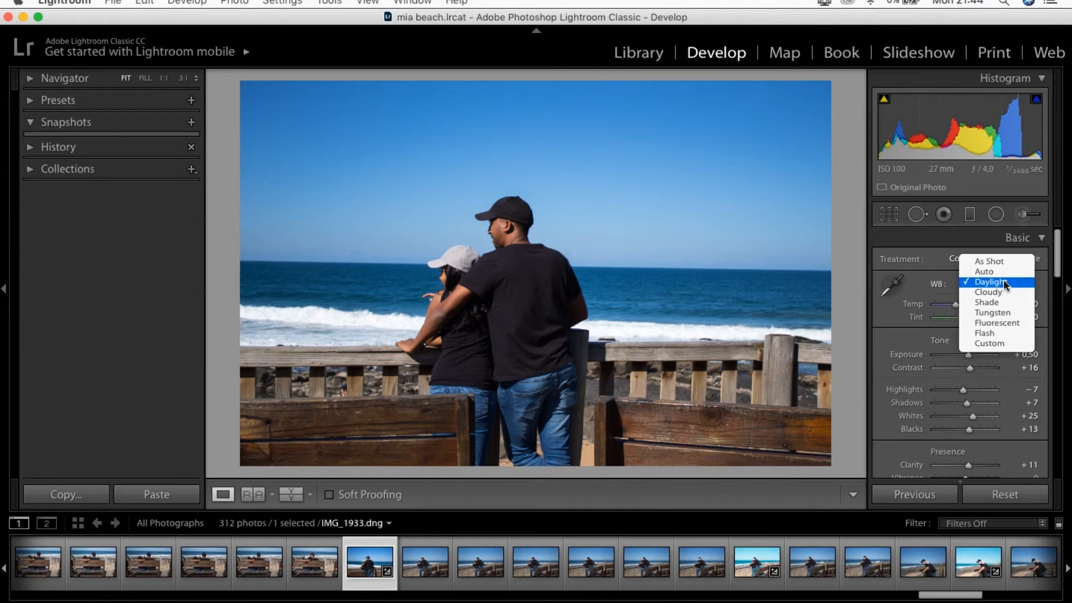
{"action": "left_click", "coordinate": [1003, 281]}
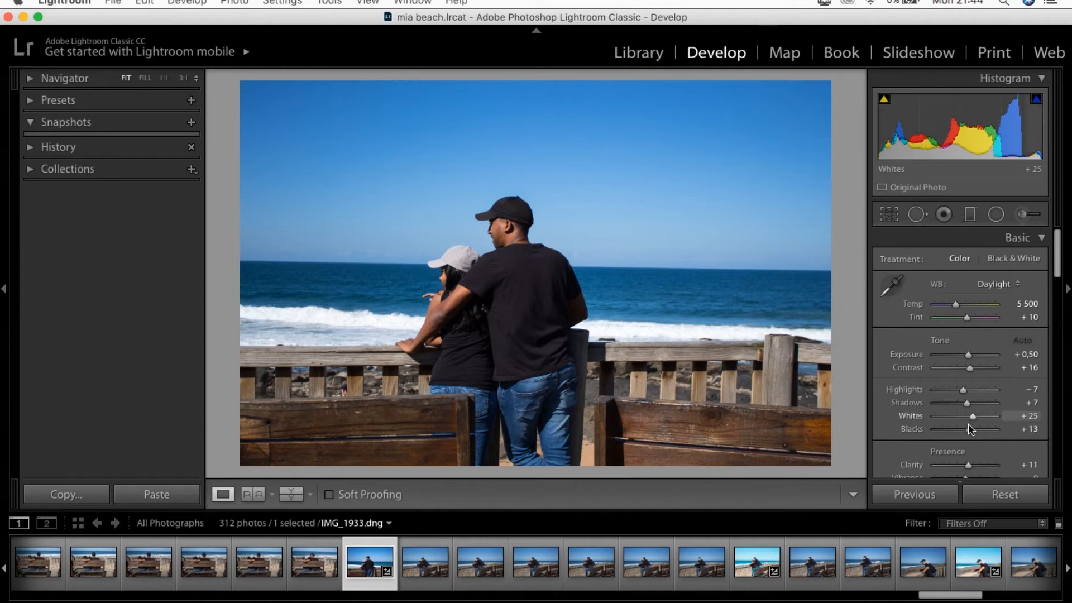
{"action": "left_click_drag", "start_coordinate": [970, 356], "coordinate": [967, 358]}
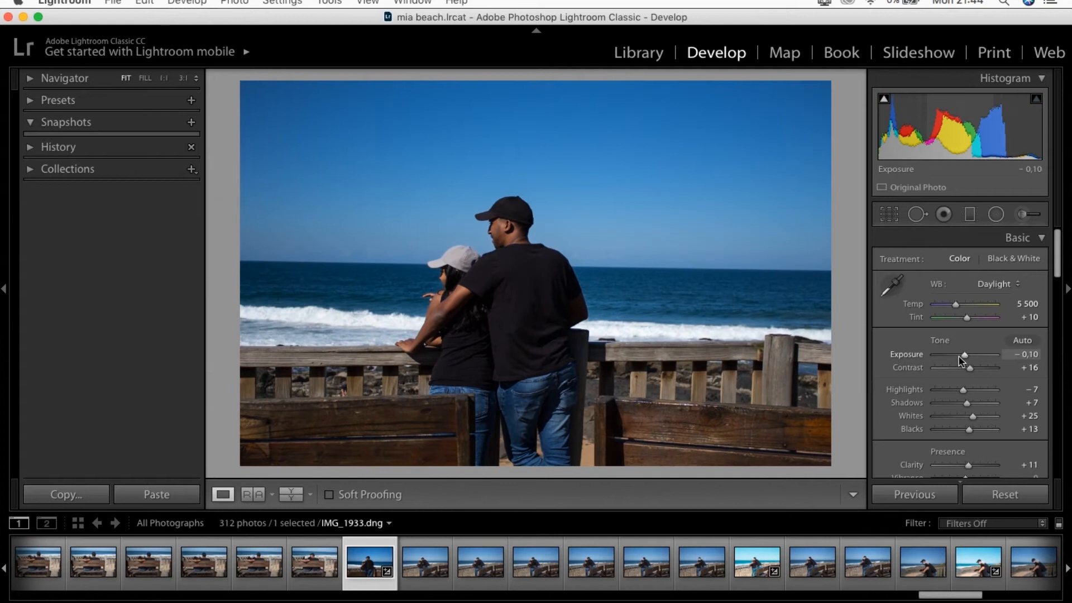
{"action": "left_click", "coordinate": [1022, 341]}
Remove chromatic aberration and enable lens profile corrections with Canon as the lens make.
{"action": "scroll", "coordinate": [986, 374], "scroll_direction": "down", "scroll_amount": 4}
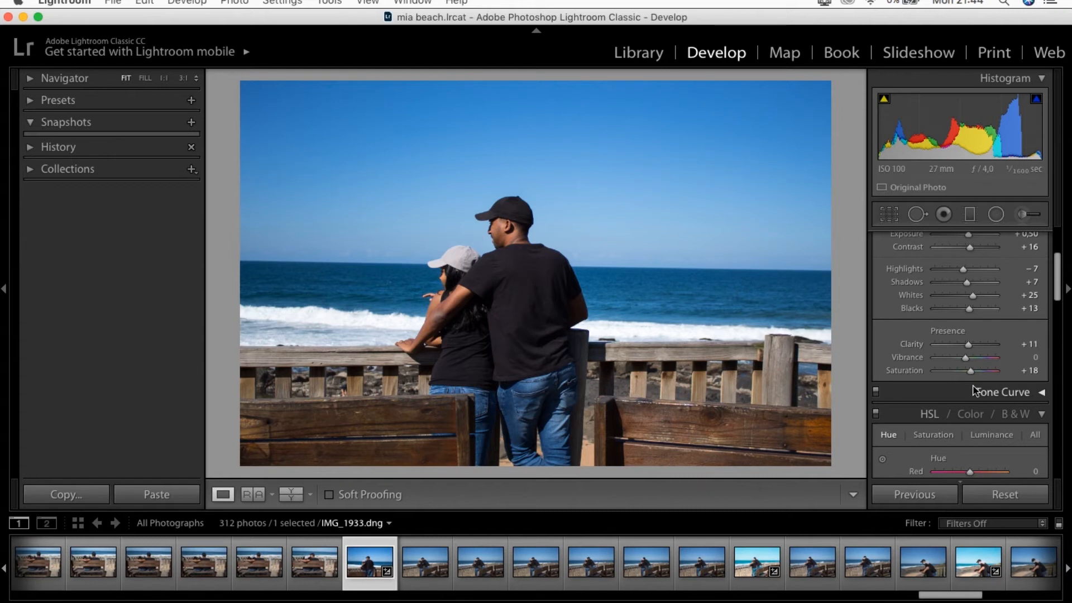
{"action": "scroll", "coordinate": [974, 385], "scroll_direction": "down", "scroll_amount": 2}
{"action": "scroll", "coordinate": [974, 389], "scroll_direction": "down", "scroll_amount": 8}
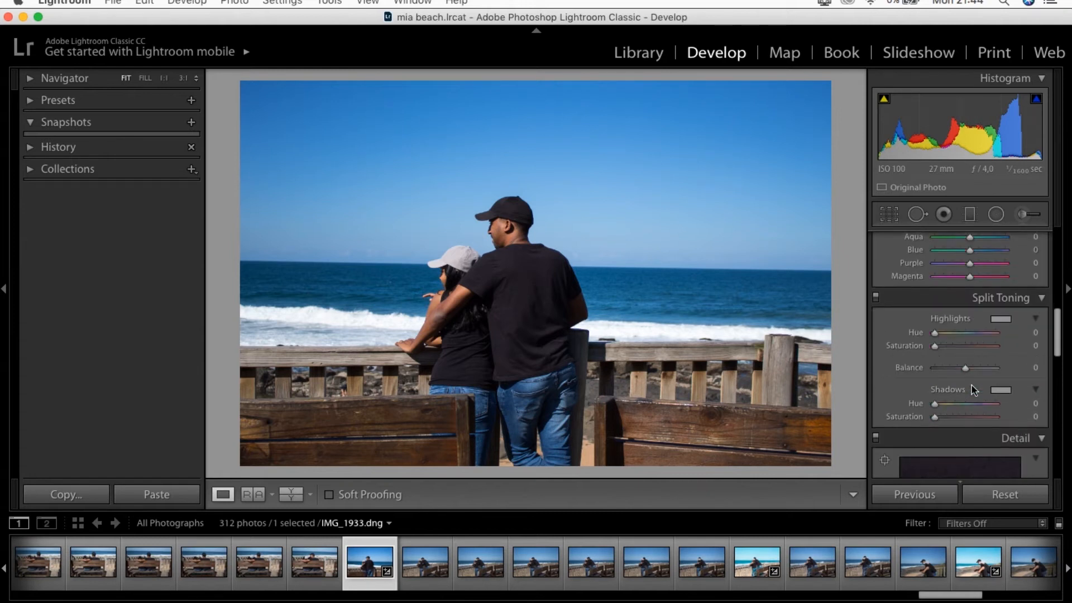
{"action": "scroll", "coordinate": [974, 389], "scroll_direction": "down", "scroll_amount": 5}
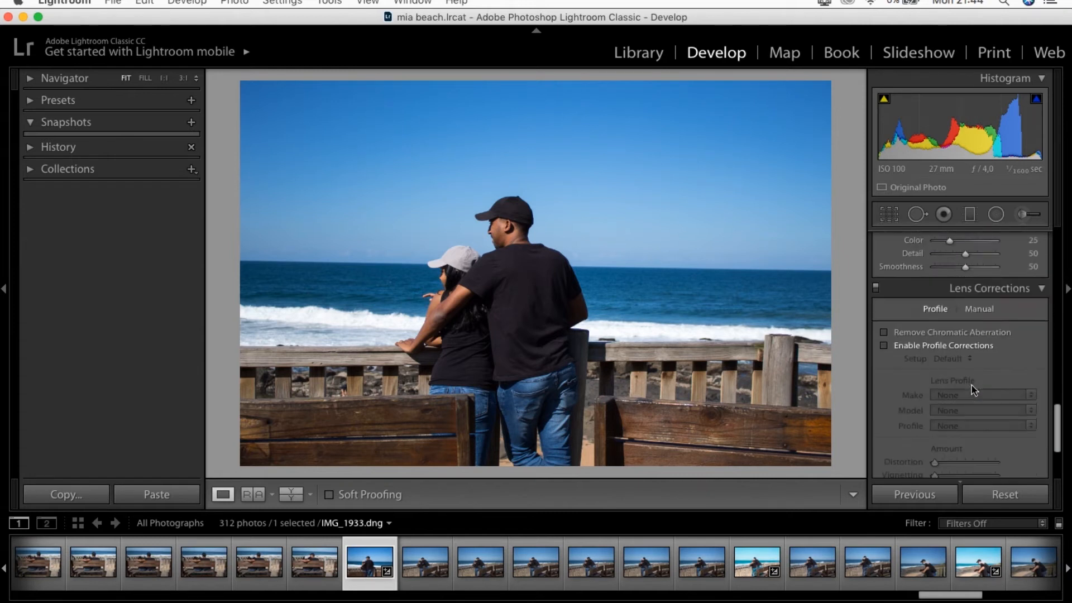
{"action": "scroll", "coordinate": [974, 389], "scroll_direction": "down", "scroll_amount": 1}
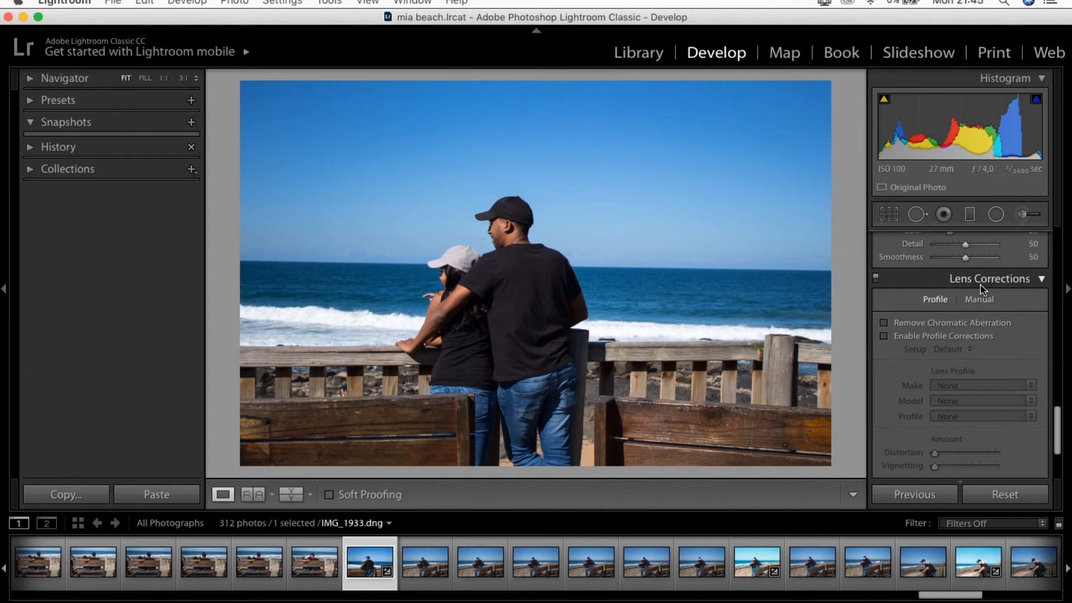
{"action": "left_click", "coordinate": [967, 335]}
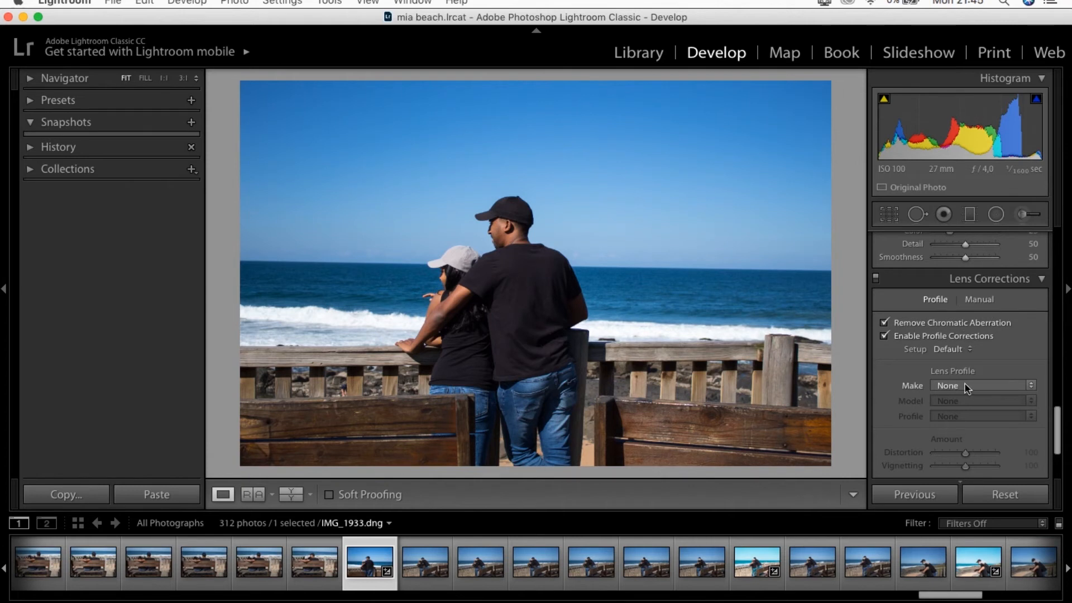
{"action": "left_click", "coordinate": [968, 385]}
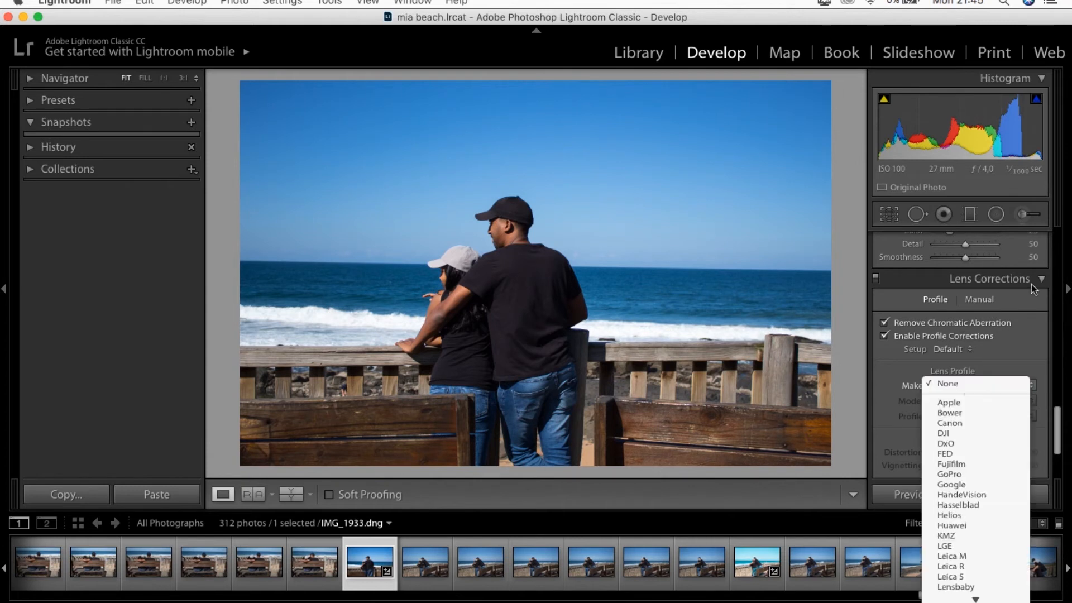
{"action": "left_click", "coordinate": [971, 423]}
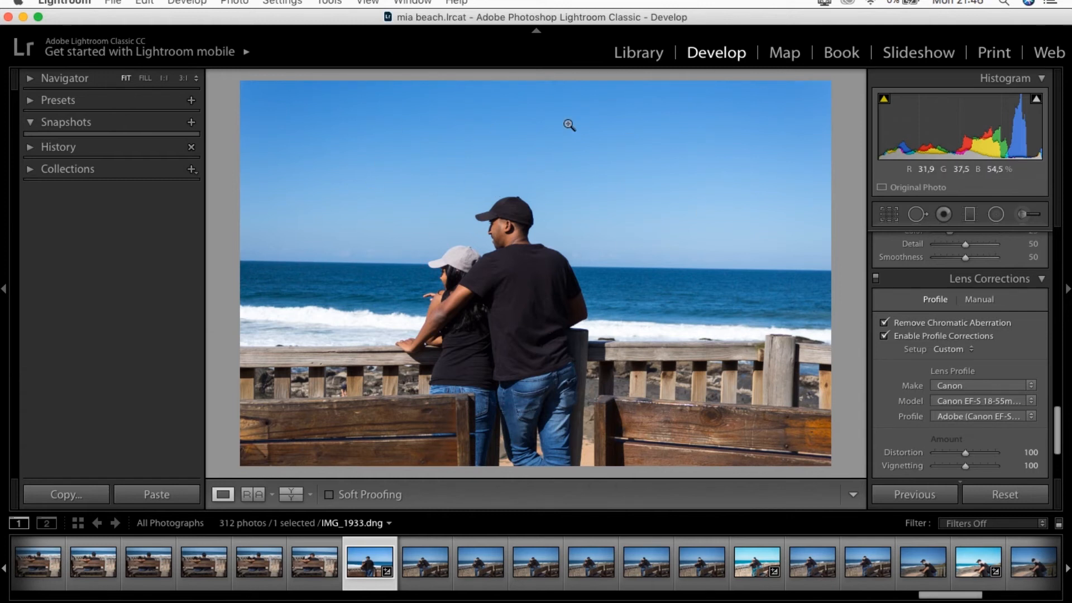
Toggle chromatic aberration removal and lens profile corrections off and back on, keeping Canon as the lens make.
{"action": "left_click", "coordinate": [907, 322]}
{"action": "left_click", "coordinate": [913, 337]}
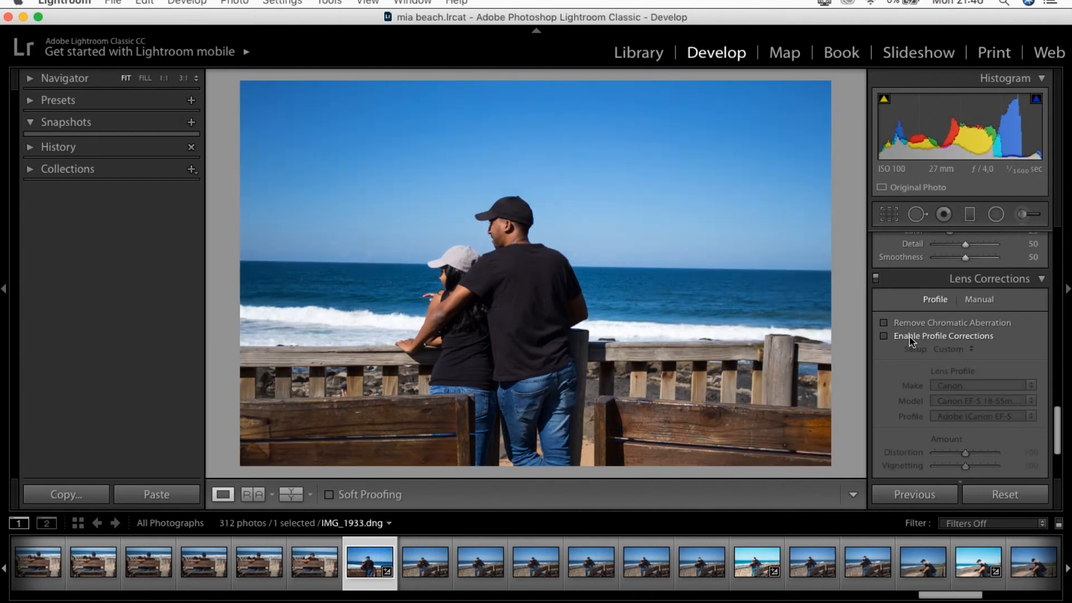
{"action": "left_click", "coordinate": [912, 324]}
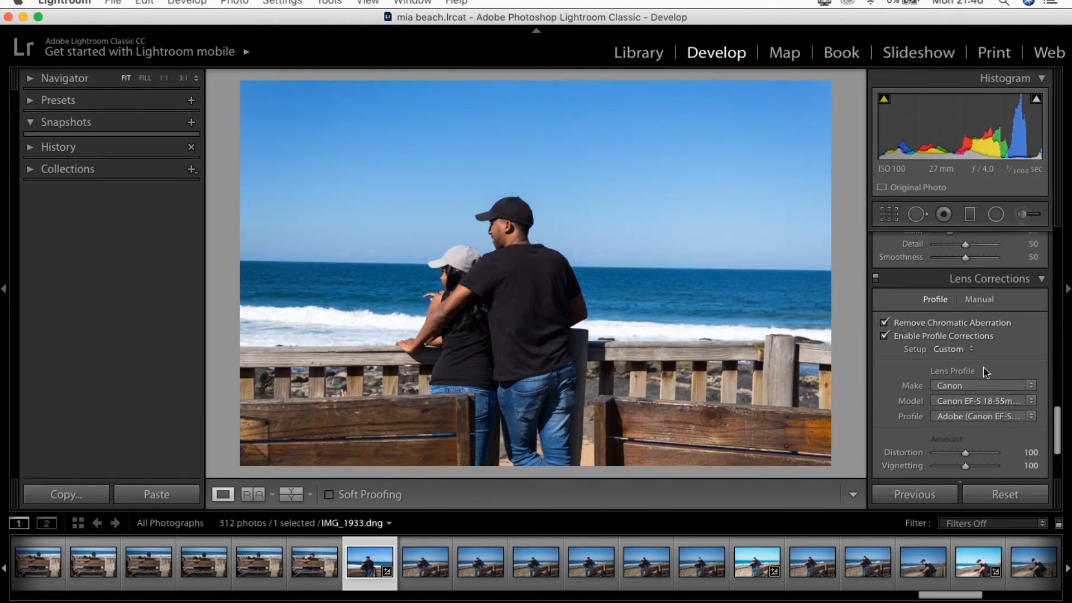
{"action": "left_click", "coordinate": [1005, 386]}
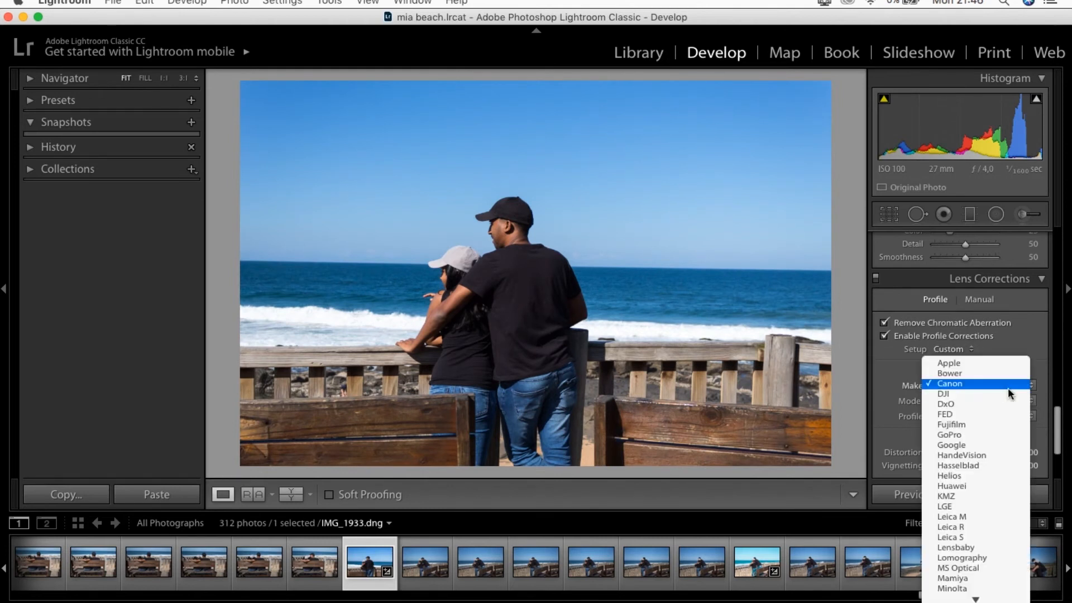
{"action": "left_click", "coordinate": [962, 382]}
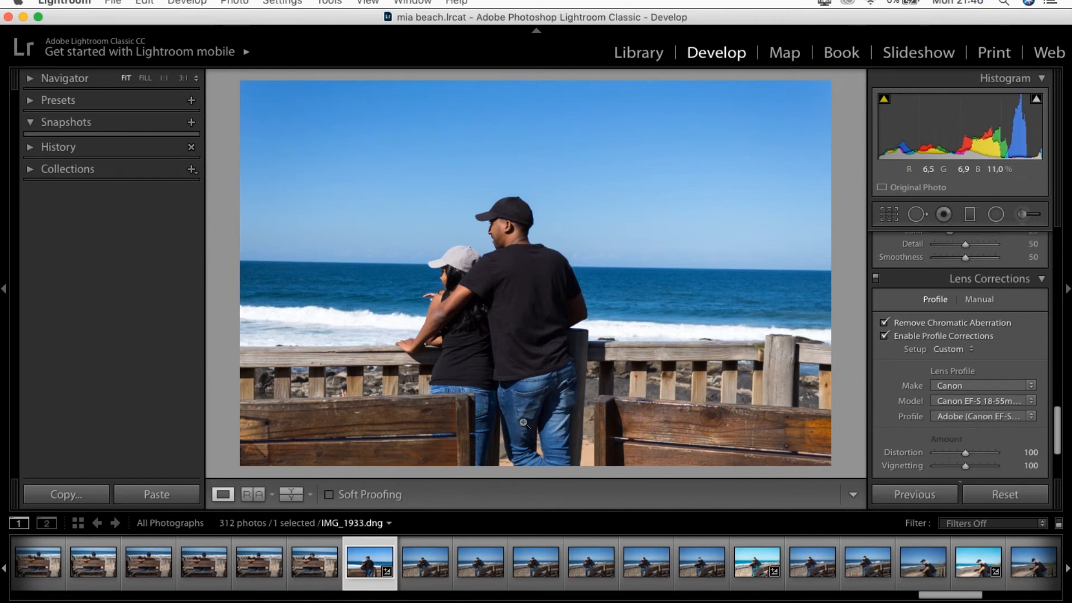
Compare before and after stacked, inspecting the man's head and shirt and the woman's cap at 1:1, and return to the fitted view.
{"action": "left_click", "coordinate": [291, 495]}
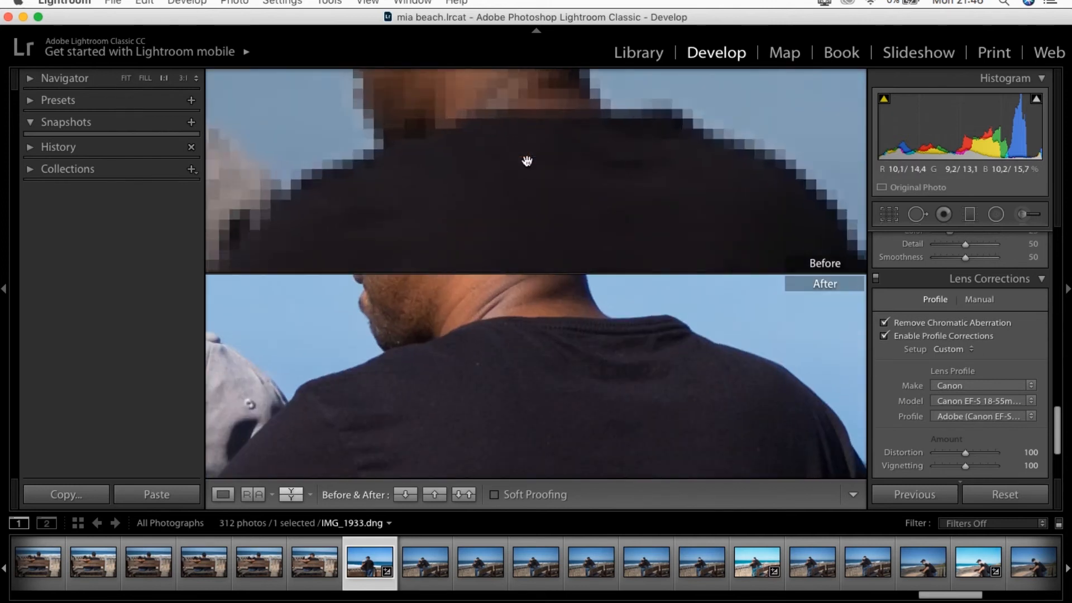
{"action": "left_click", "coordinate": [545, 334]}
{"action": "left_click_drag", "start_coordinate": [518, 112], "coordinate": [595, 210]}
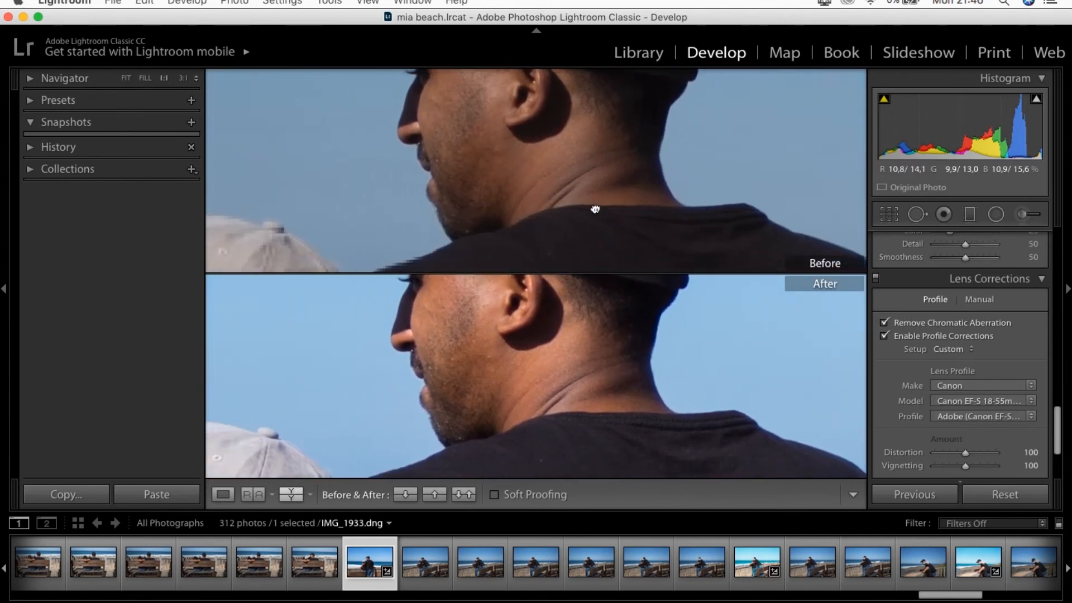
{"action": "left_click_drag", "start_coordinate": [519, 163], "coordinate": [653, 171]}
{"action": "left_click_drag", "start_coordinate": [524, 273], "coordinate": [478, 227]}
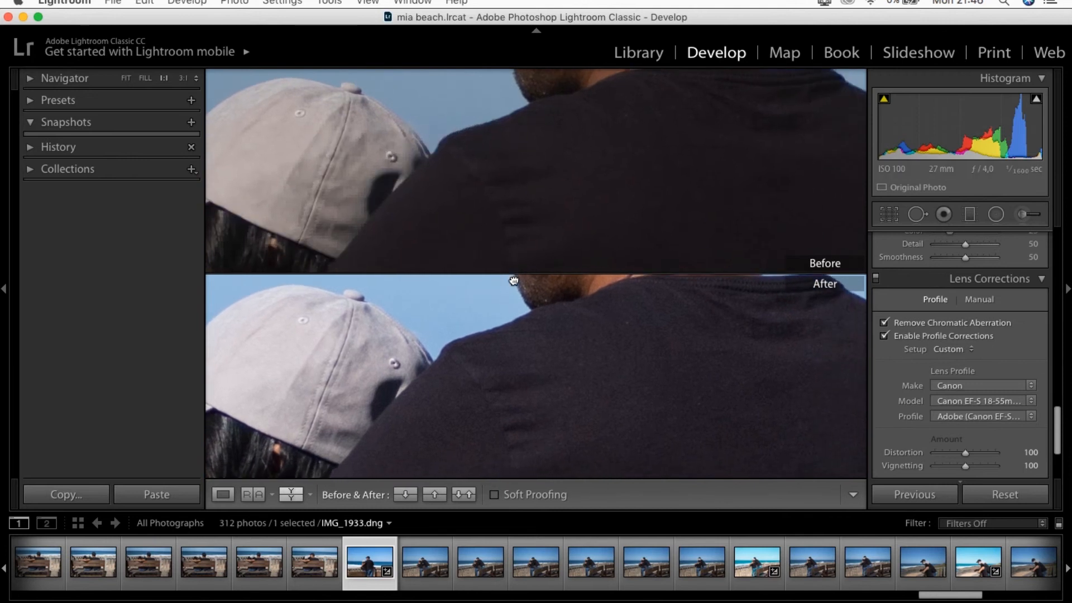
{"action": "left_click", "coordinate": [512, 285]}
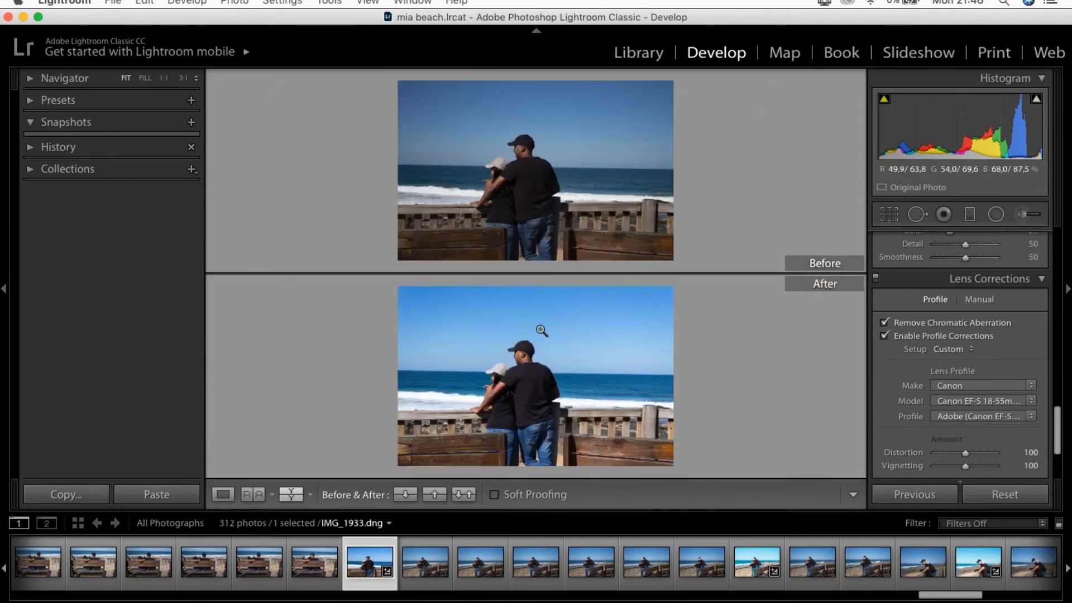
Try a Blue hue shift of +25 and inspect the jeans at 1:1 against the original.
{"action": "scroll", "coordinate": [961, 335], "scroll_direction": "up", "scroll_amount": 10}
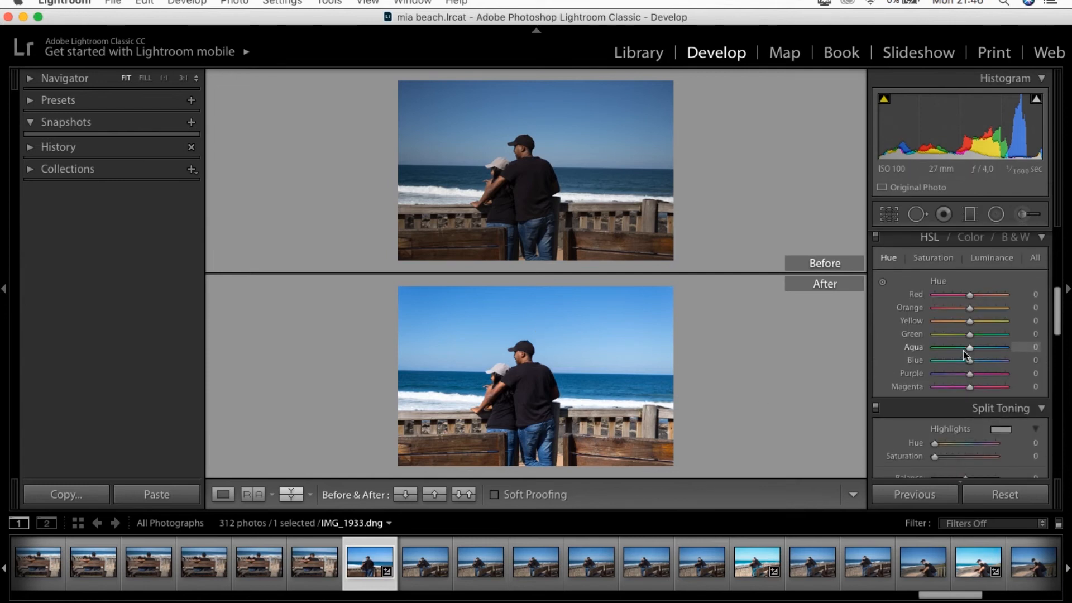
{"action": "mouse_move", "coordinate": [969, 361]}
{"action": "left_mouse_down"}
{"action": "mouse_move", "coordinate": [948, 360]}
{"action": "mouse_move", "coordinate": [981, 363]}
{"action": "left_mouse_up"}
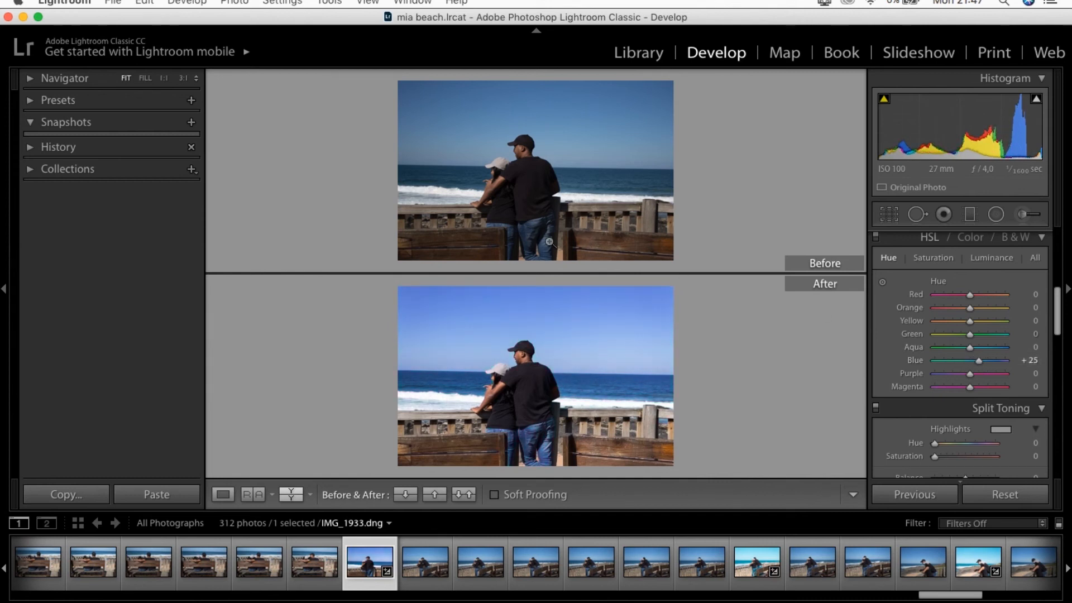
{"action": "left_click", "coordinate": [538, 444]}
{"action": "left_click_drag", "start_coordinate": [546, 449], "coordinate": [548, 278]}
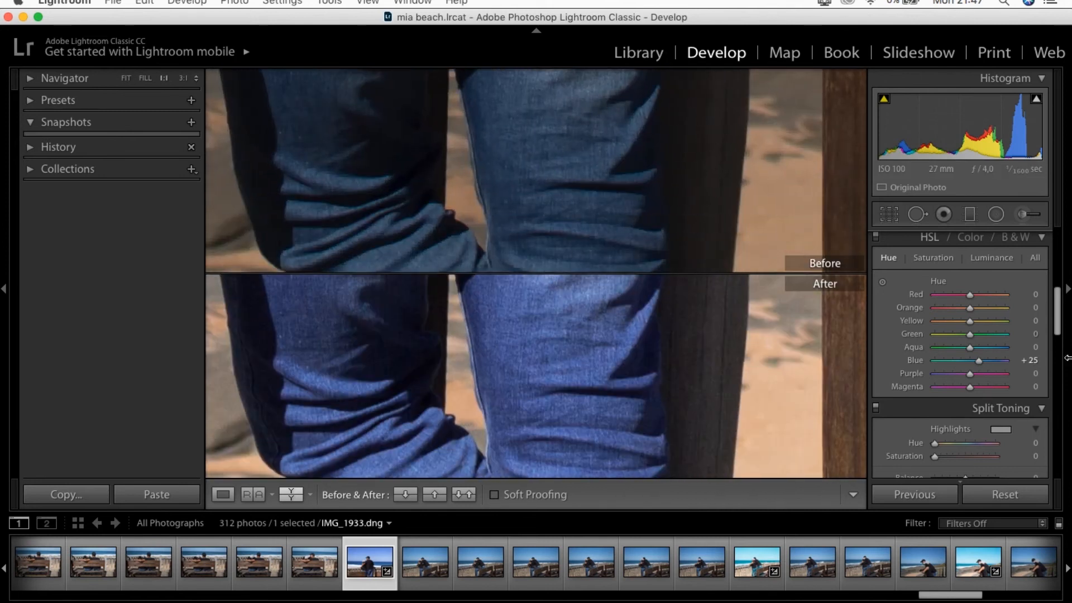
Try a Blue hue of +9, settle on +21, and return to the single-photo view.
{"action": "mouse_move", "coordinate": [977, 361]}
{"action": "left_mouse_down"}
{"action": "mouse_move", "coordinate": [910, 370]}
{"action": "mouse_move", "coordinate": [999, 367]}
{"action": "mouse_move", "coordinate": [974, 367]}
{"action": "left_mouse_up"}
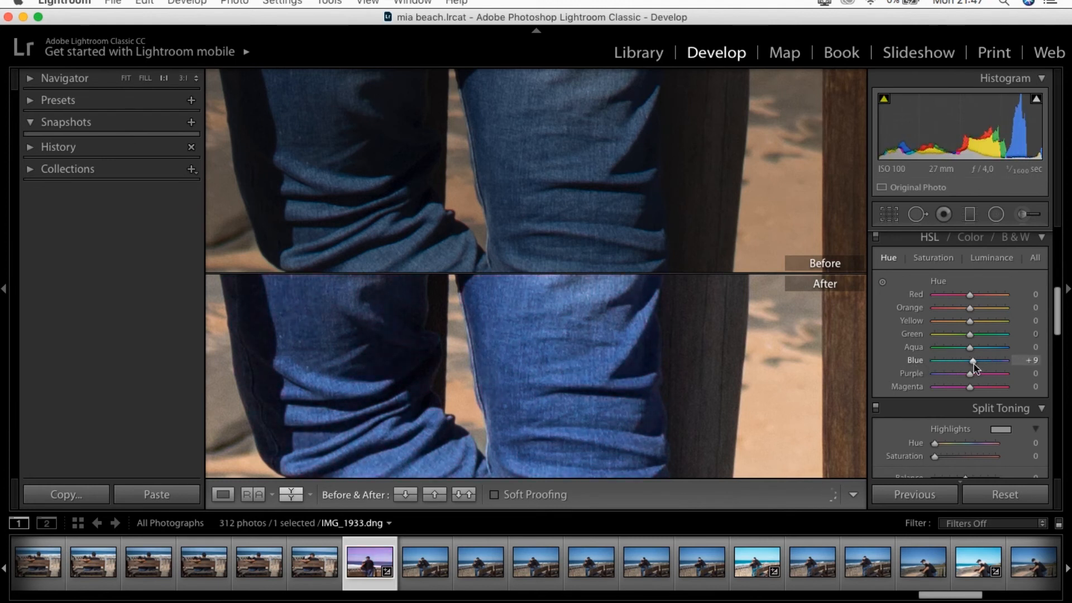
{"action": "left_click", "coordinate": [749, 372]}
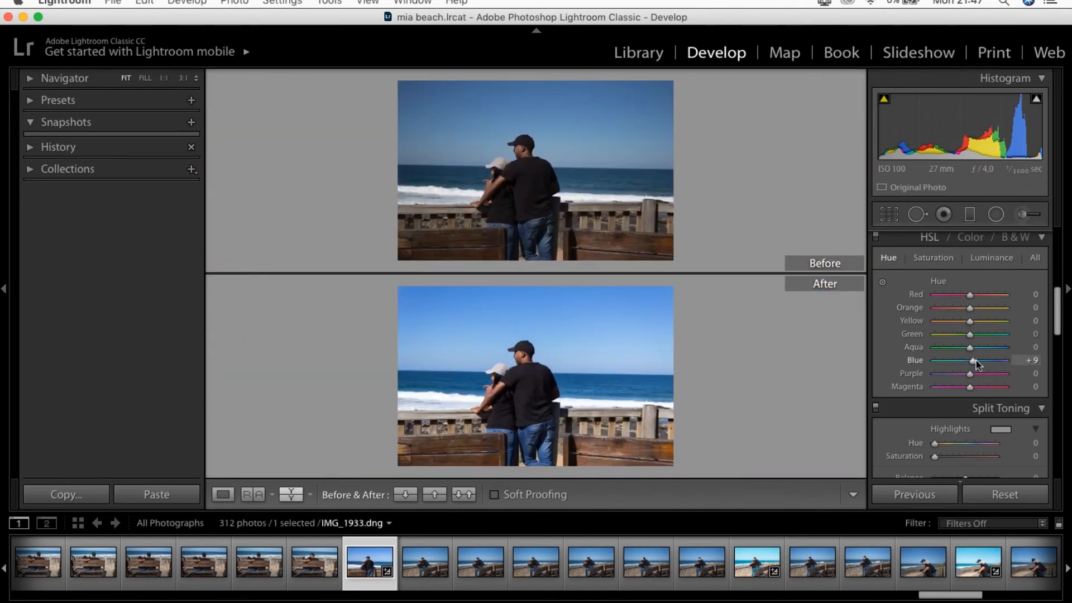
{"action": "mouse_move", "coordinate": [974, 364]}
{"action": "left_mouse_down"}
{"action": "mouse_move", "coordinate": [991, 366]}
{"action": "mouse_move", "coordinate": [980, 364]}
{"action": "left_mouse_up"}
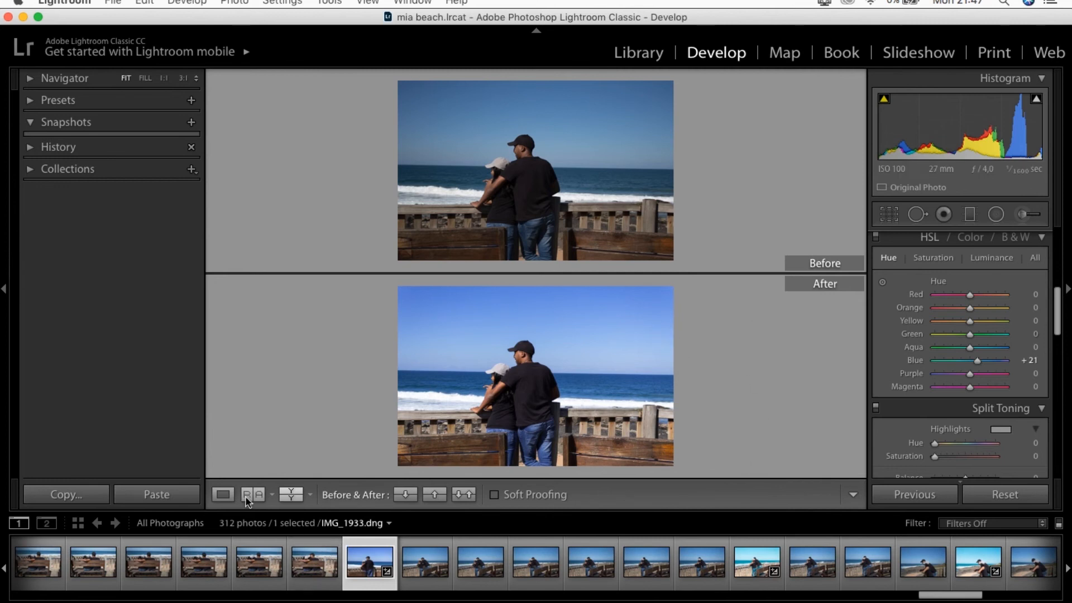
{"action": "left_click", "coordinate": [222, 494]}
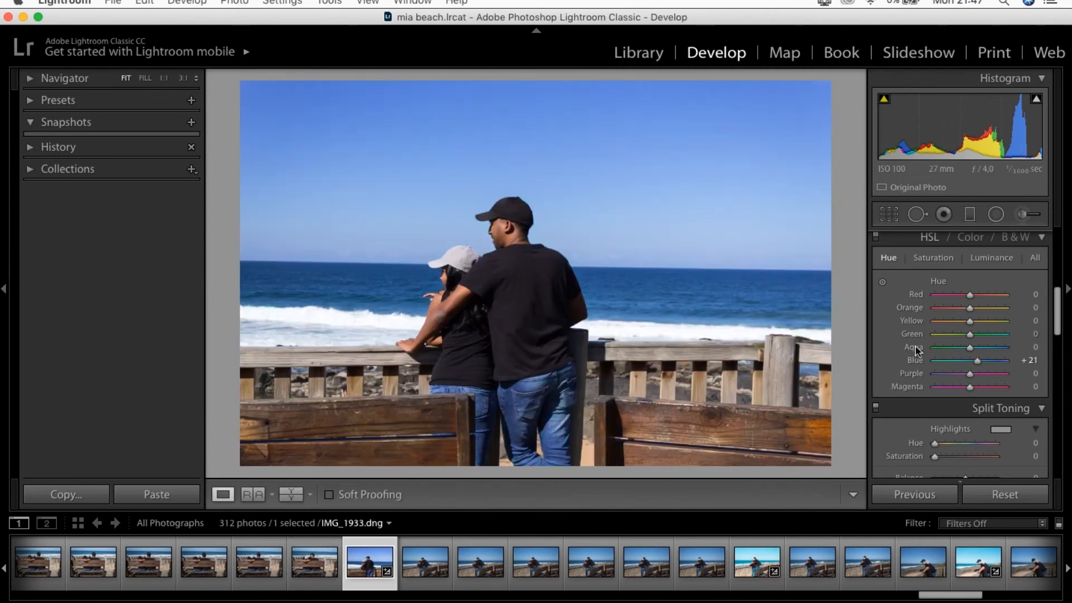
Paint an Adjustment Brush mask over the couple with exposure 4.00, hiding the edit pins while painting and showing them again.
{"action": "left_click", "coordinate": [1021, 214]}
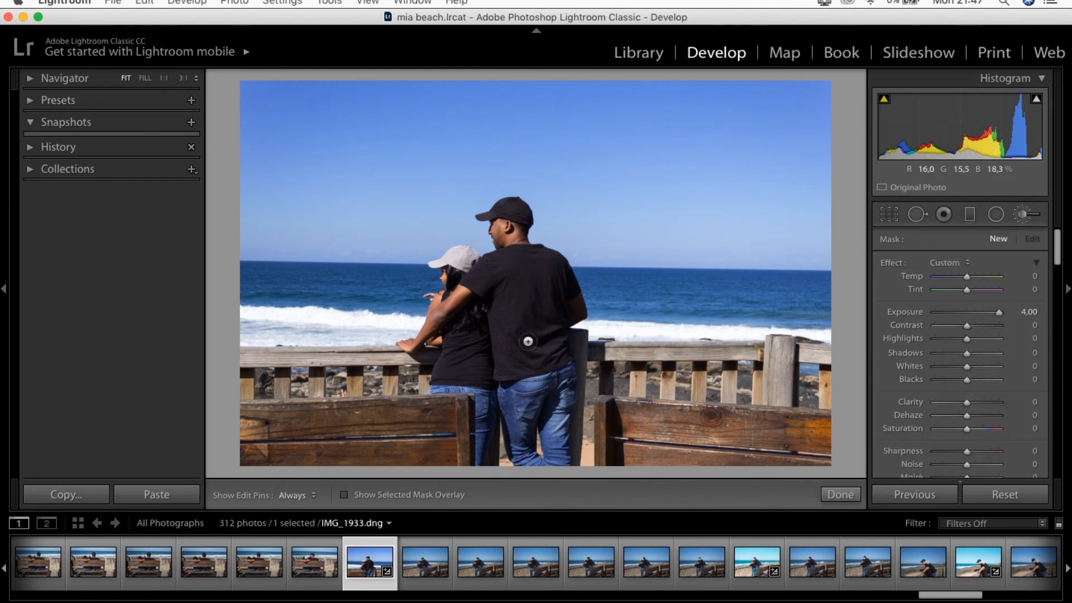
{"action": "key", "text": "h"}
{"action": "mouse_move", "coordinate": [506, 229]}
{"action": "left_mouse_down"}
{"action": "mouse_move", "coordinate": [480, 218]}
{"action": "mouse_move", "coordinate": [519, 203]}
{"action": "mouse_move", "coordinate": [533, 264]}
{"action": "mouse_move", "coordinate": [500, 276]}
{"action": "mouse_move", "coordinate": [466, 314]}
{"action": "mouse_move", "coordinate": [452, 370]}
{"action": "mouse_move", "coordinate": [441, 371]}
{"action": "mouse_move", "coordinate": [482, 387]}
{"action": "mouse_move", "coordinate": [487, 466]}
{"action": "mouse_move", "coordinate": [511, 416]}
{"action": "left_mouse_up"}
{"action": "mouse_move", "coordinate": [510, 415]}
{"action": "left_mouse_down"}
{"action": "mouse_move", "coordinate": [506, 396]}
{"action": "mouse_move", "coordinate": [536, 387]}
{"action": "left_mouse_up"}
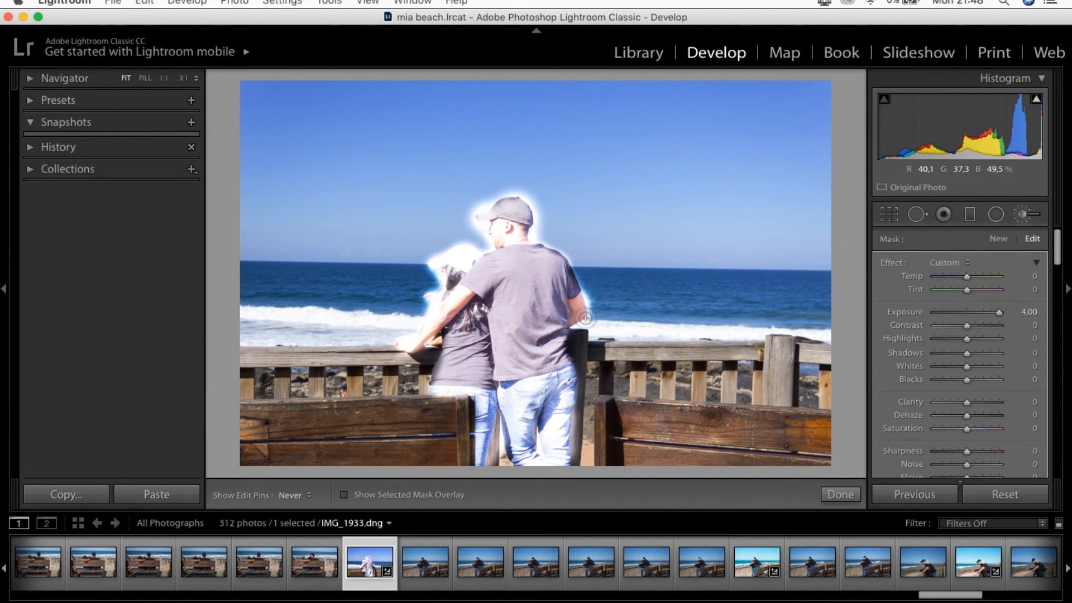
{"action": "key", "text": "h"}
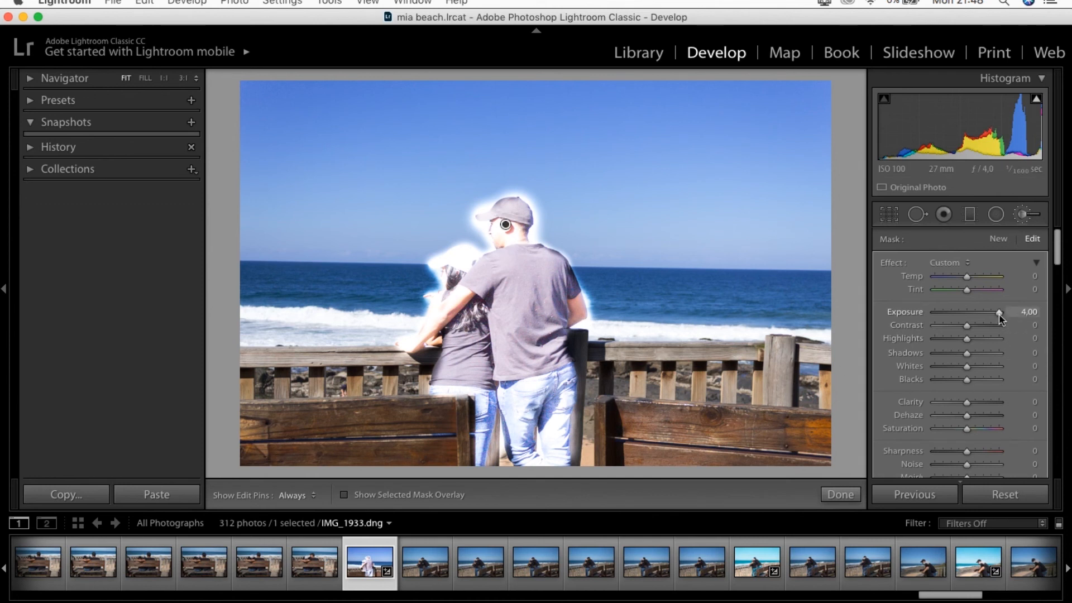
Reset the couple mask's exposure to 0.00, try its clarity at 100, and settle on 19.
{"action": "double_click", "coordinate": [999, 314]}
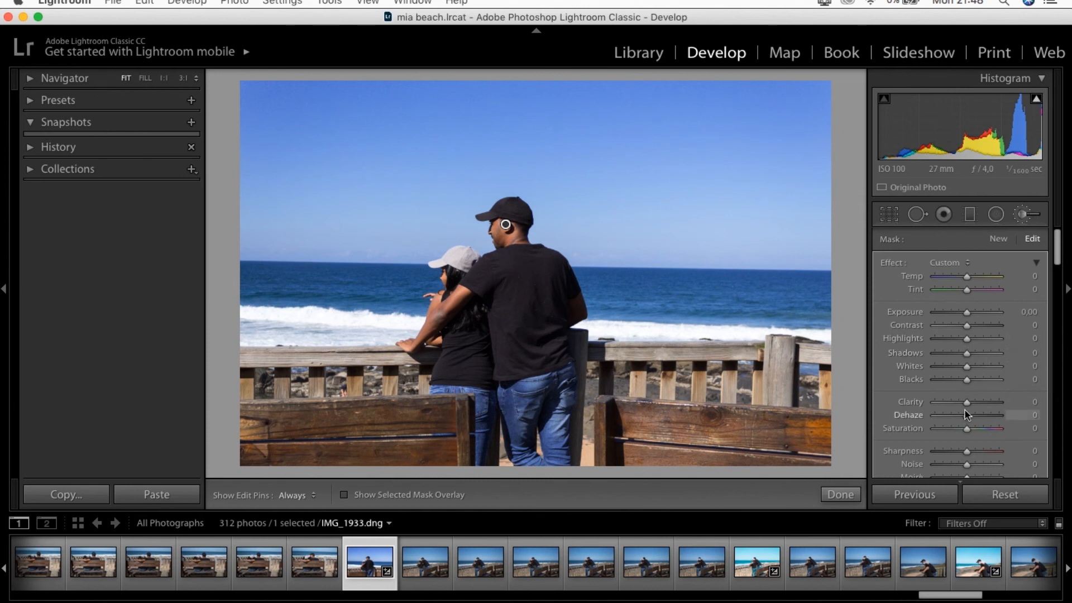
{"action": "left_click_drag", "start_coordinate": [966, 407], "coordinate": [1003, 412]}
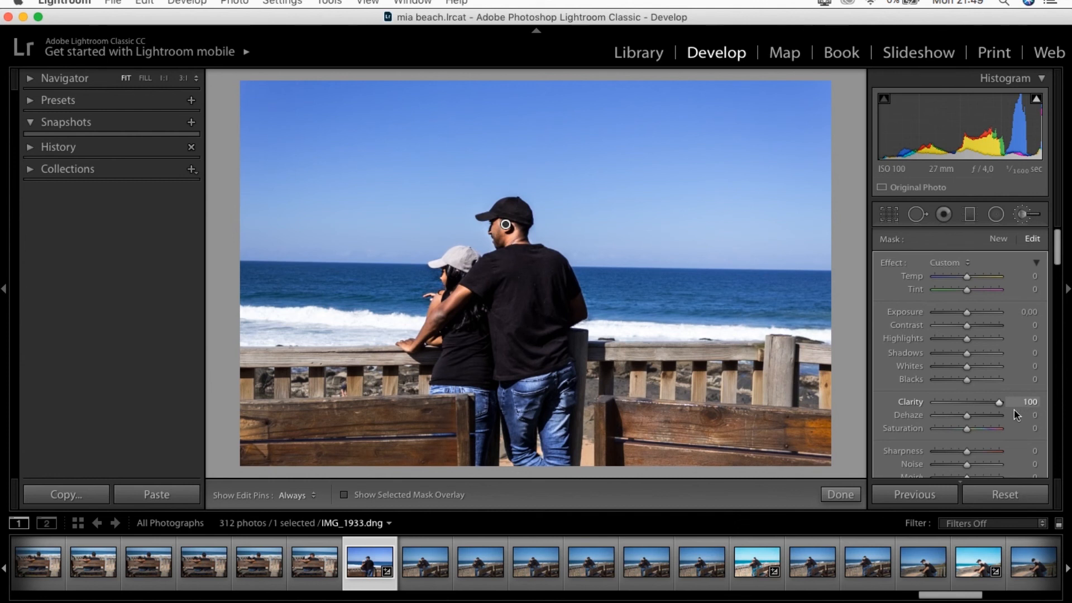
{"action": "left_click_drag", "start_coordinate": [994, 410], "coordinate": [973, 408]}
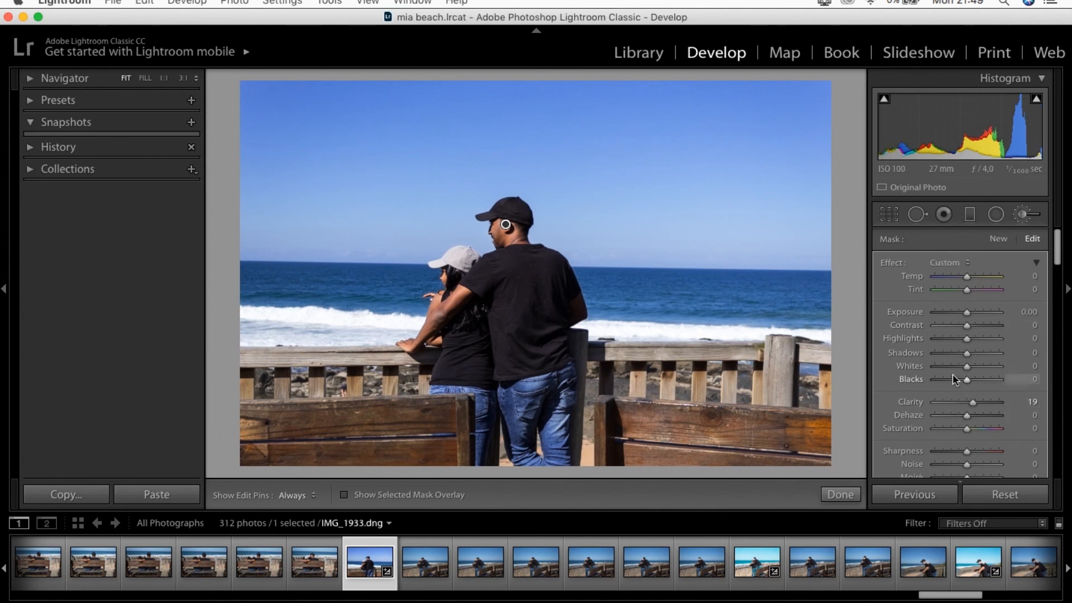
Try the couple mask's shadows at -95 and settle on 14.
{"action": "left_click_drag", "start_coordinate": [971, 359], "coordinate": [942, 358]}
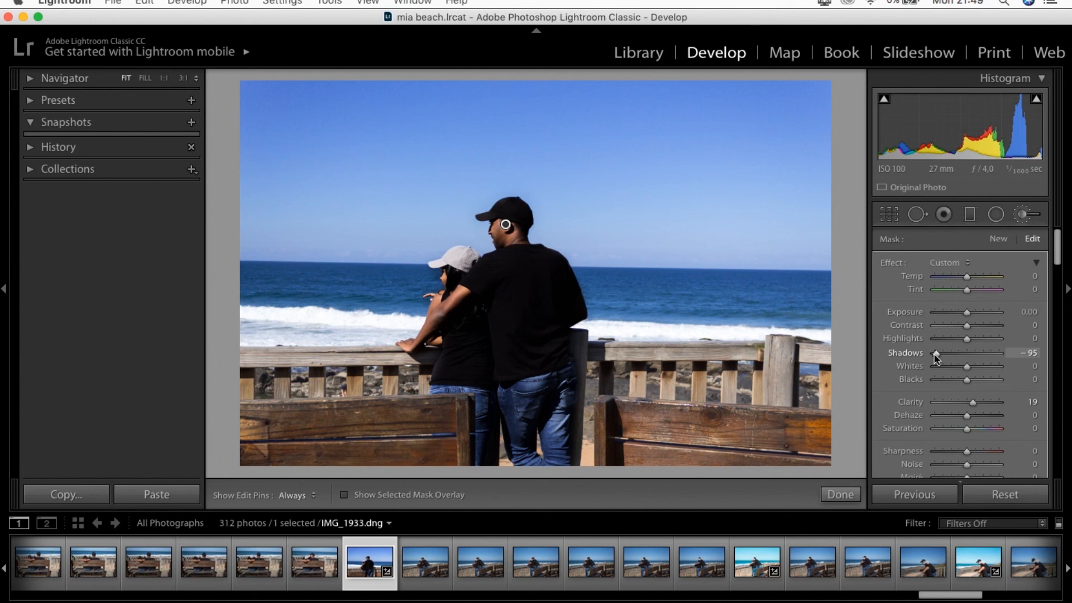
{"action": "left_click_drag", "start_coordinate": [939, 359], "coordinate": [973, 355]}
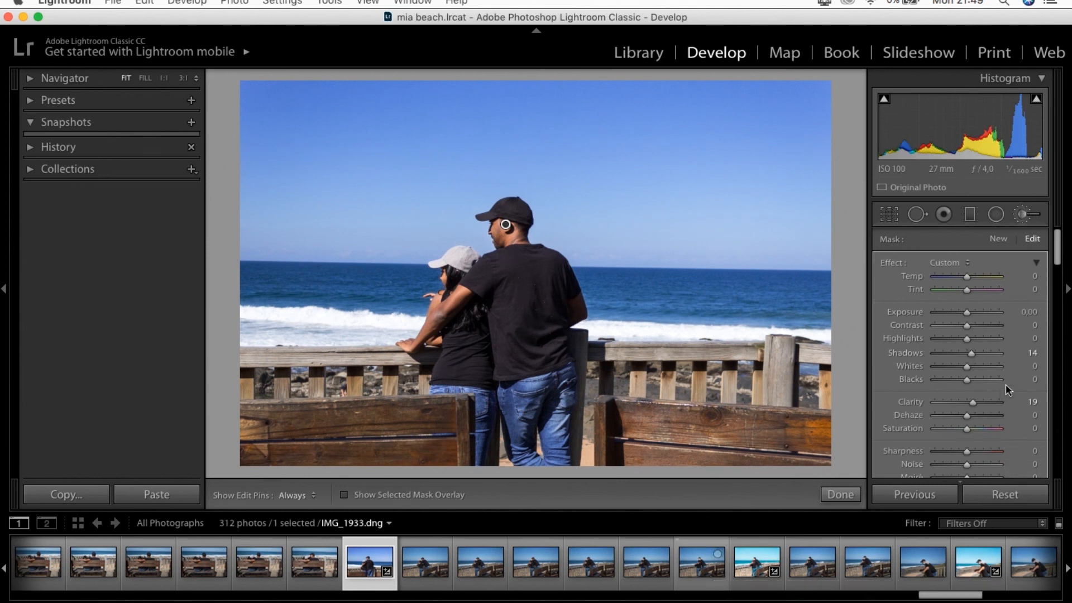
{"action": "left_click_drag", "start_coordinate": [1059, 265], "coordinate": [1059, 279]}
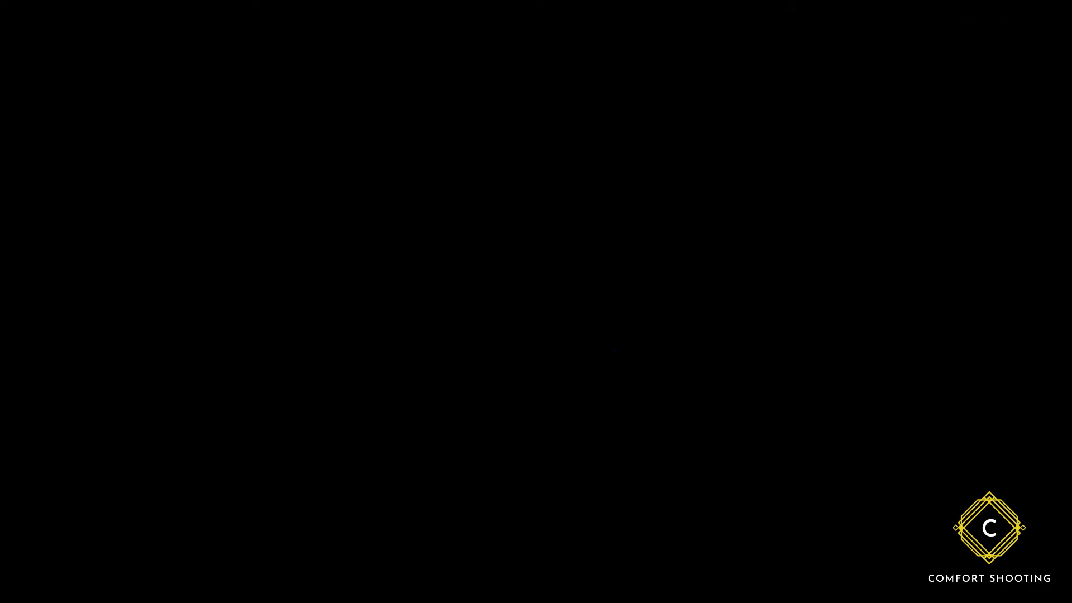